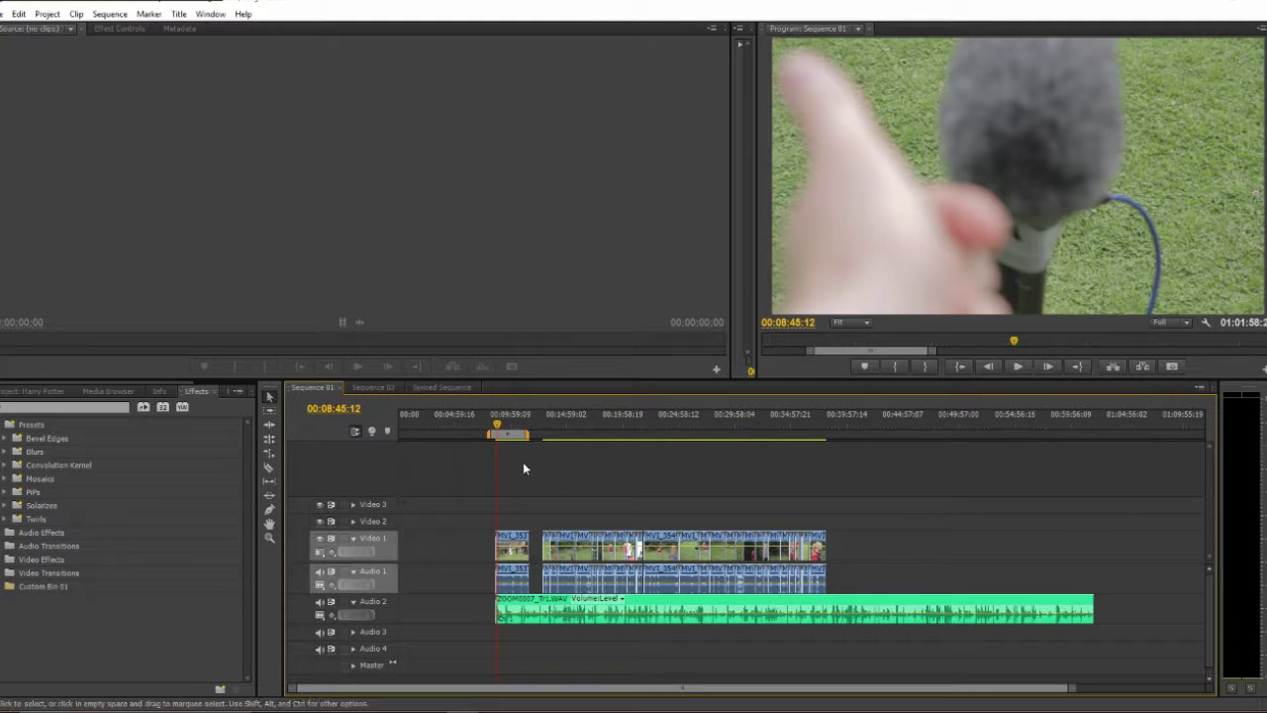
Step: Play the start of clip MVI_3536.MOV with the ZOOM0007_Tr1.WAV recorder track from about 00:08:43:14 to check their sync
drag(481, 519, 883, 582)
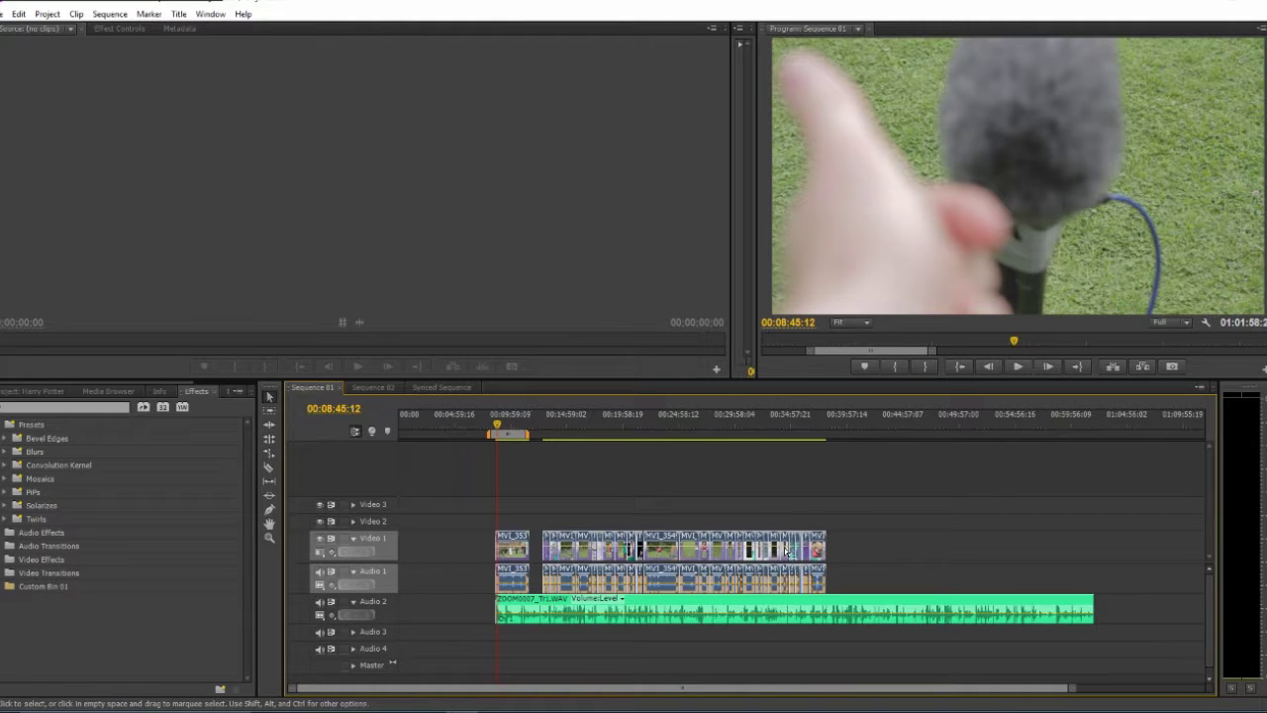
click(875, 602)
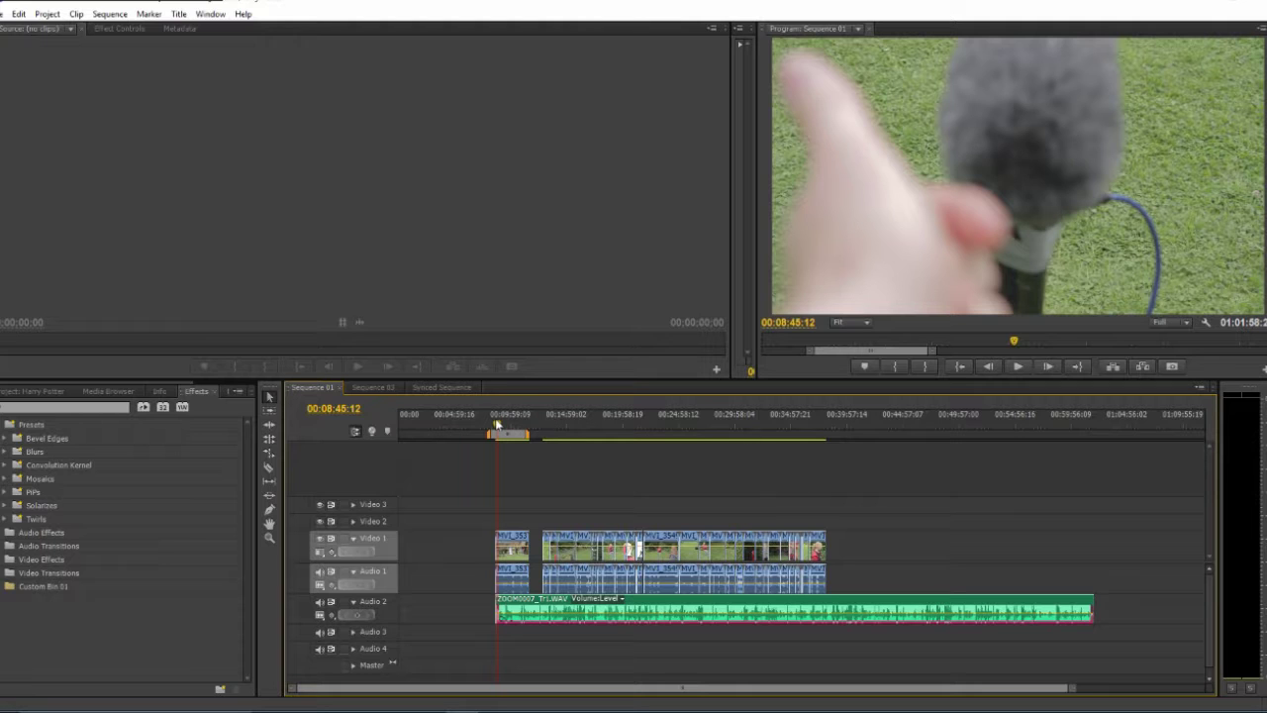
key(=)
key(=)
key(=)
key(=)
key(=)
key(=)
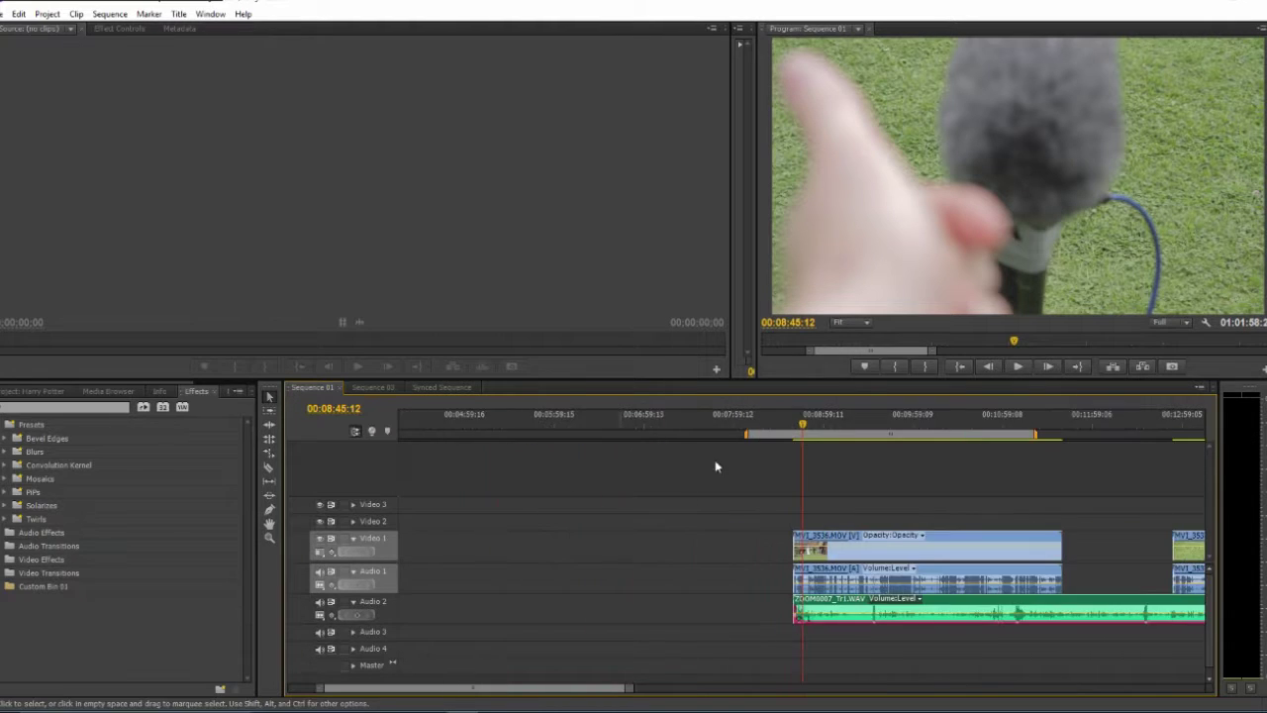
click(781, 432)
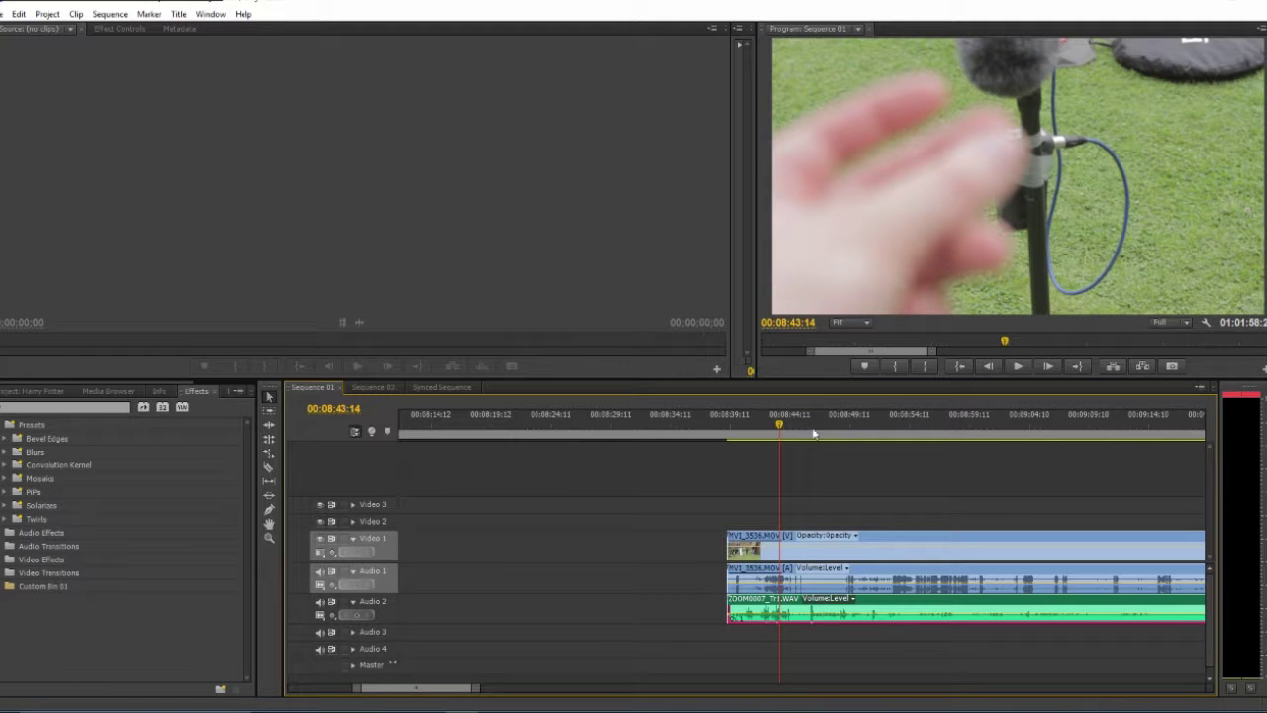
key(space)
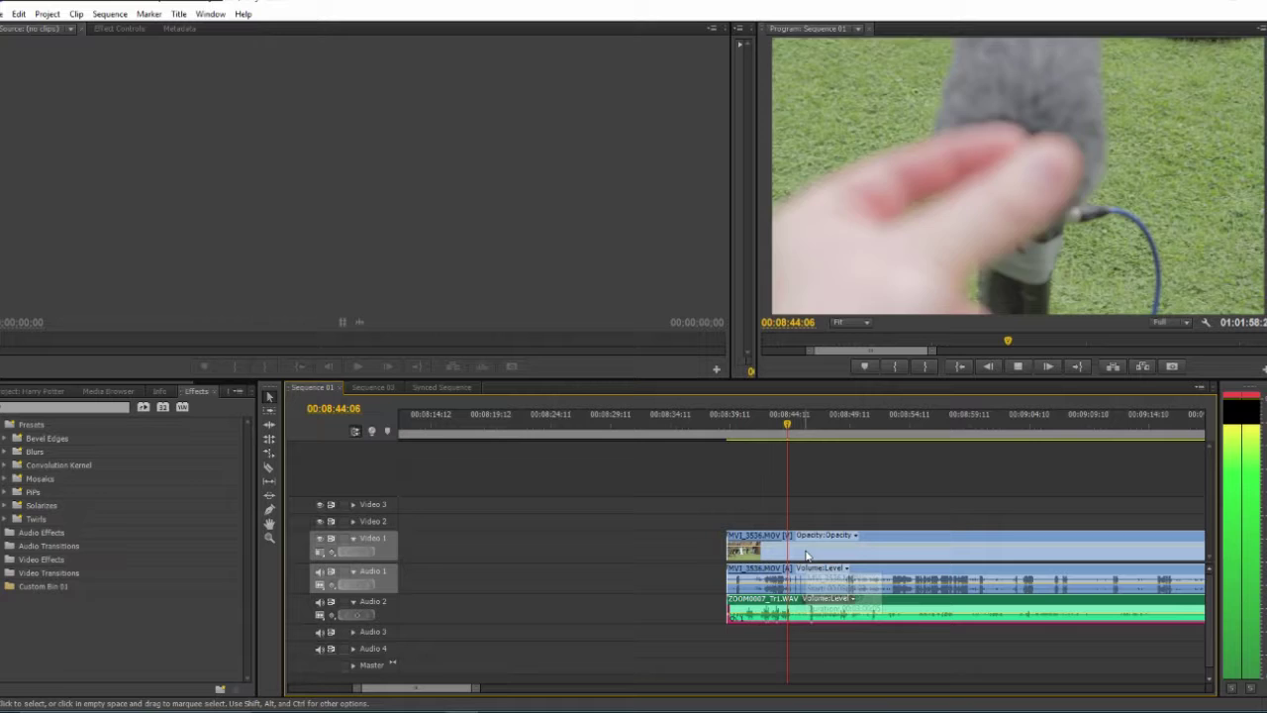
key(space)
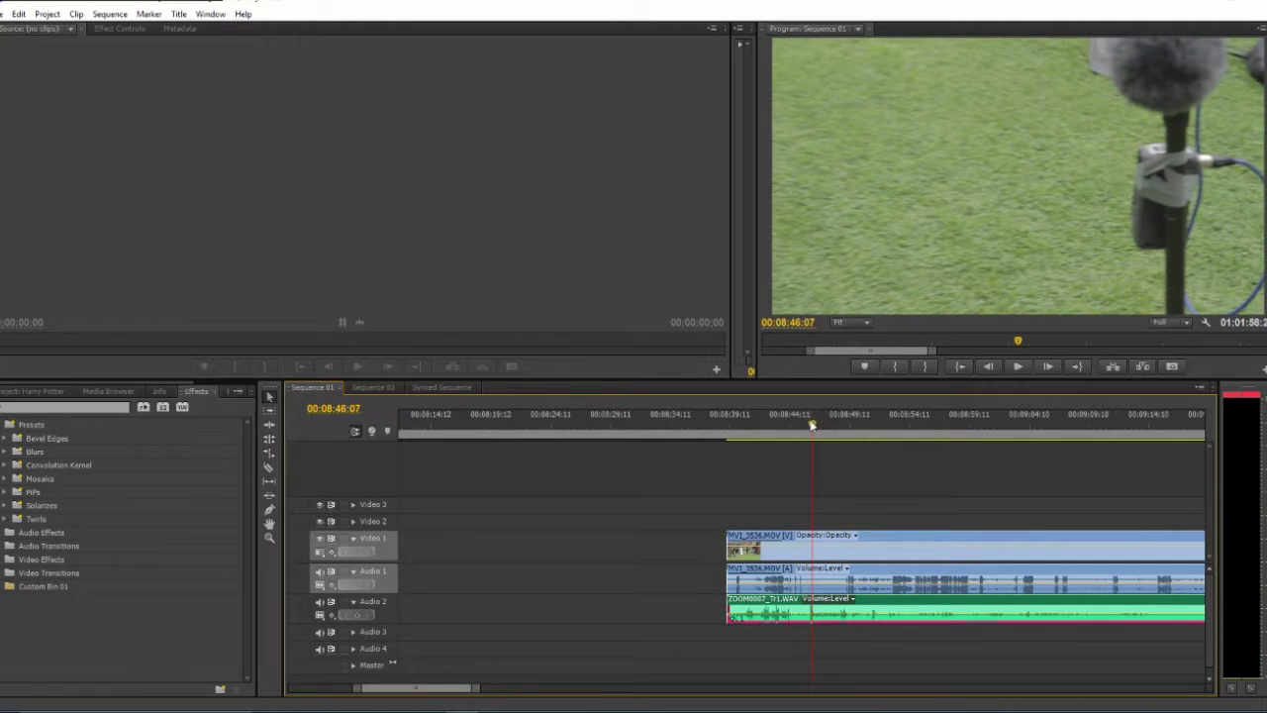
Step: Compare the camera and external recorder waveforms further along clip MVI_3536.MOV and across the whole sequence
drag(810, 438, 786, 472)
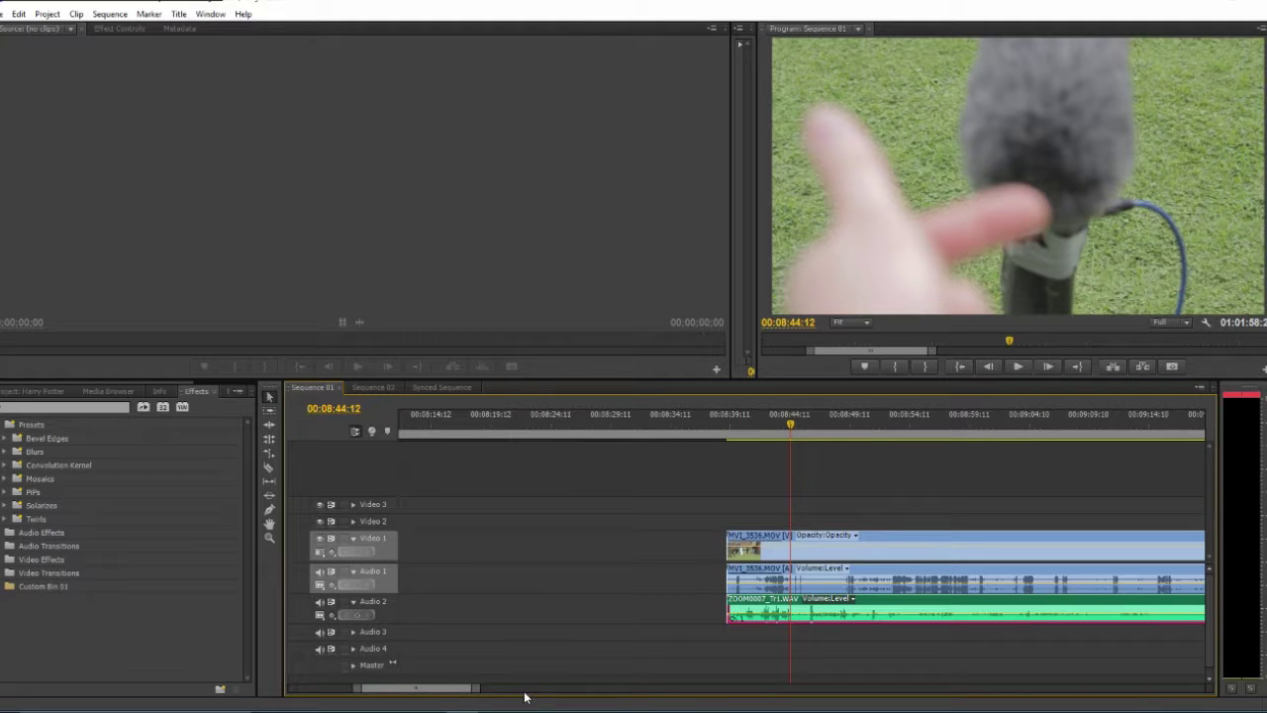
drag(451, 693, 451, 693)
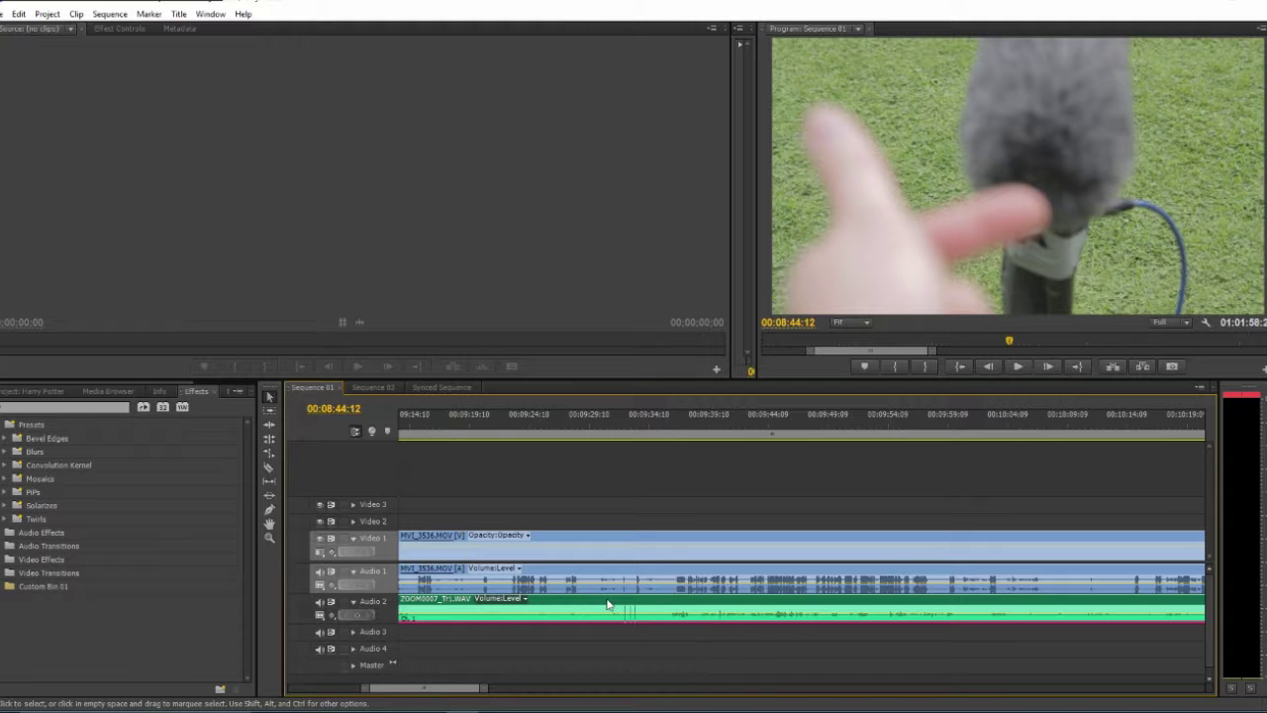
key(minus)
key(minus)
key(minus)
key(minus)
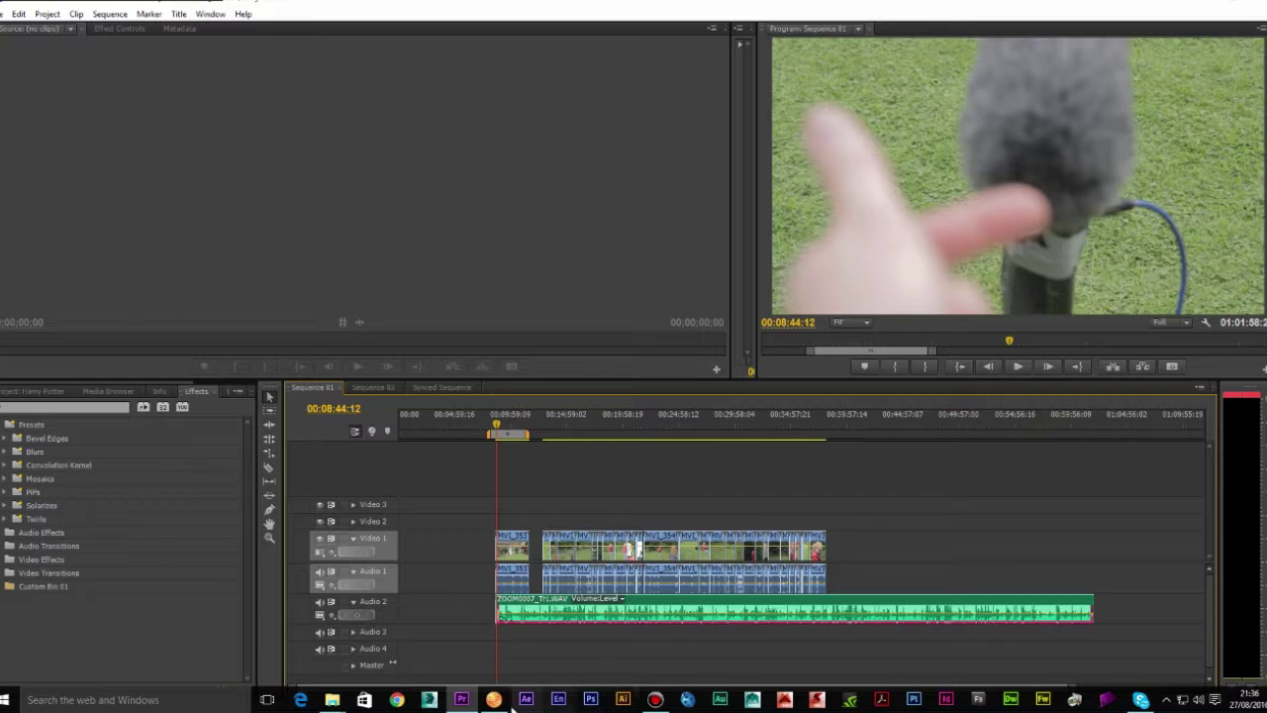
Step: Switch to PluralEyes and add all video clips MVI_3529 to MVI_3565 from the Harry potter raw folder
click(505, 700)
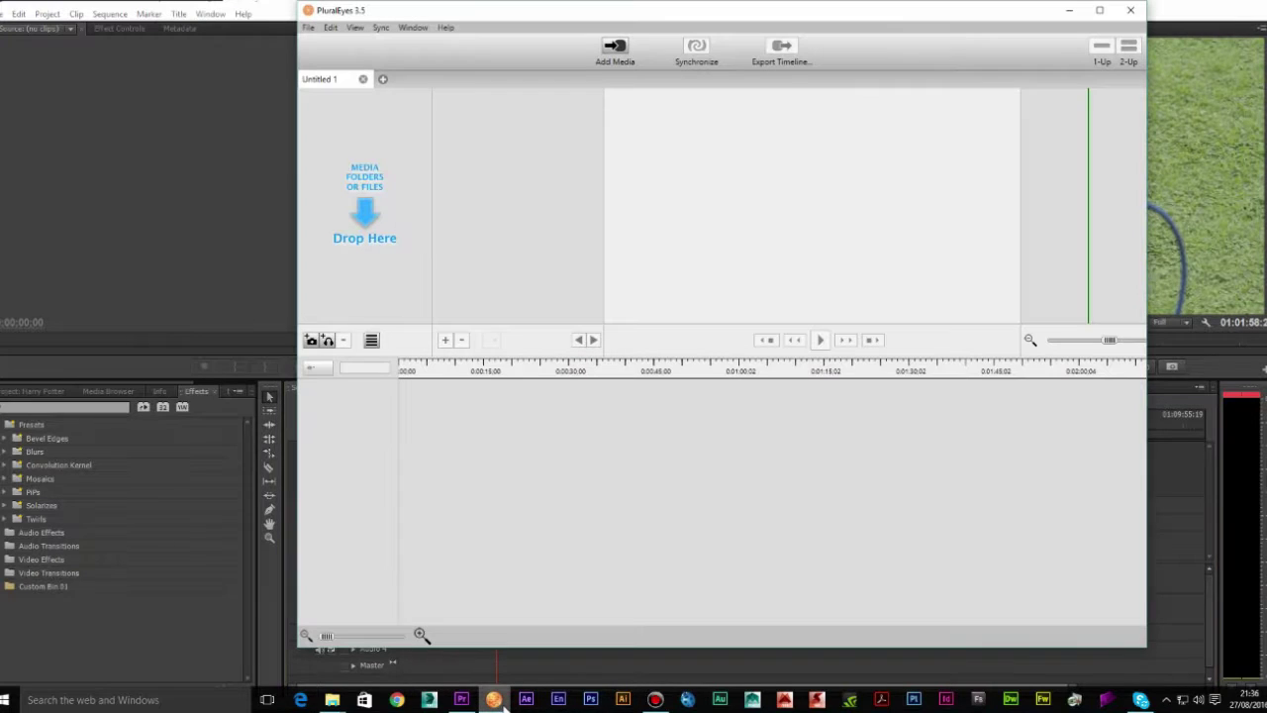
drag(570, 14, 684, 18)
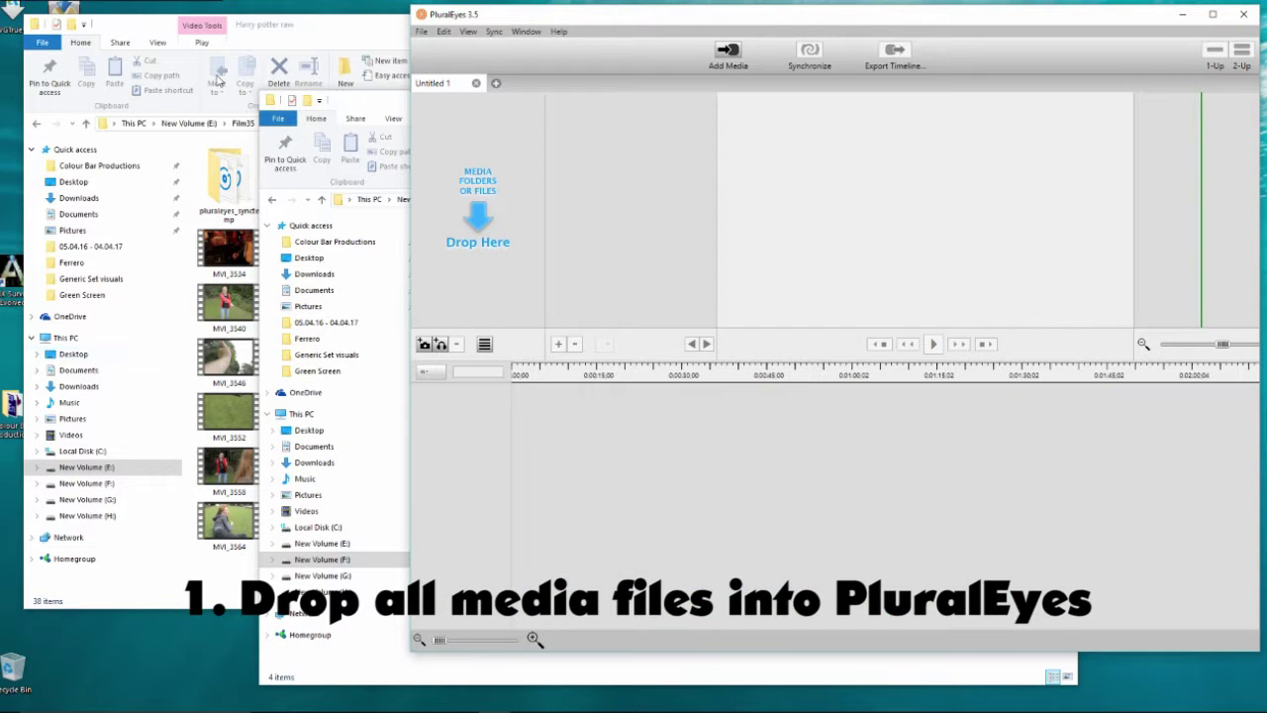
click(324, 27)
drag(647, 30, 1137, 38)
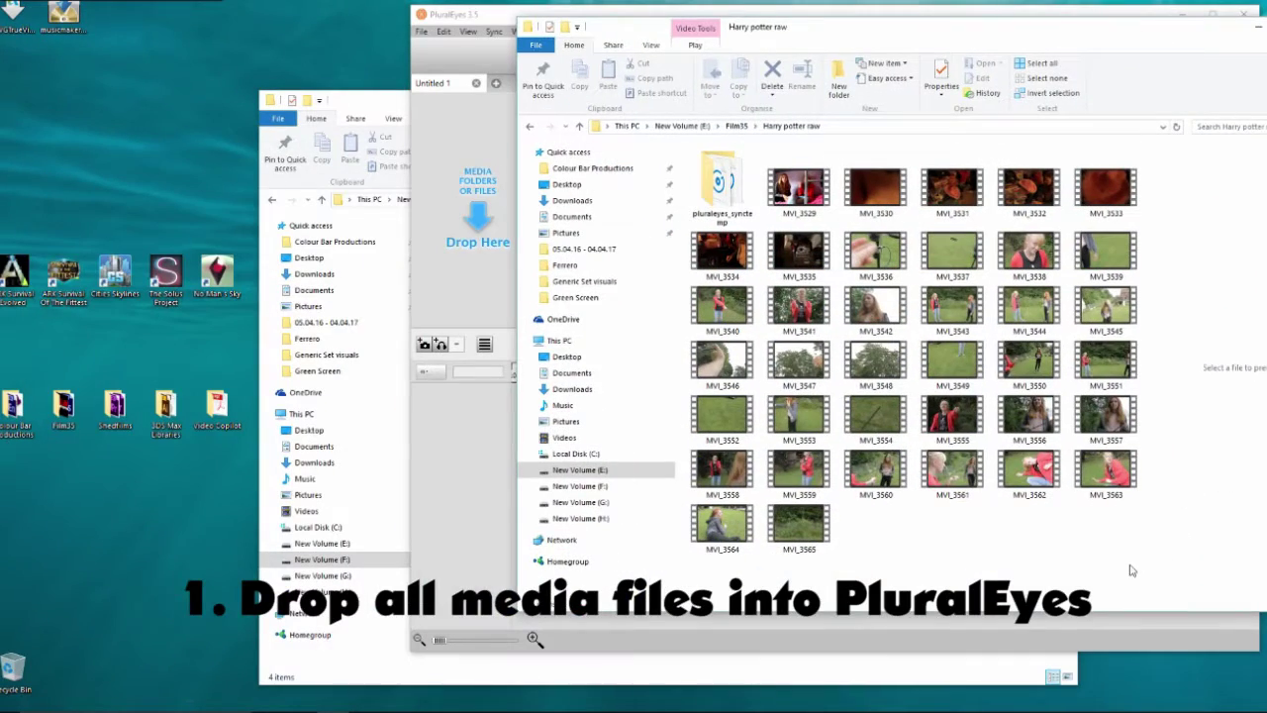
drag(1136, 565, 767, 147)
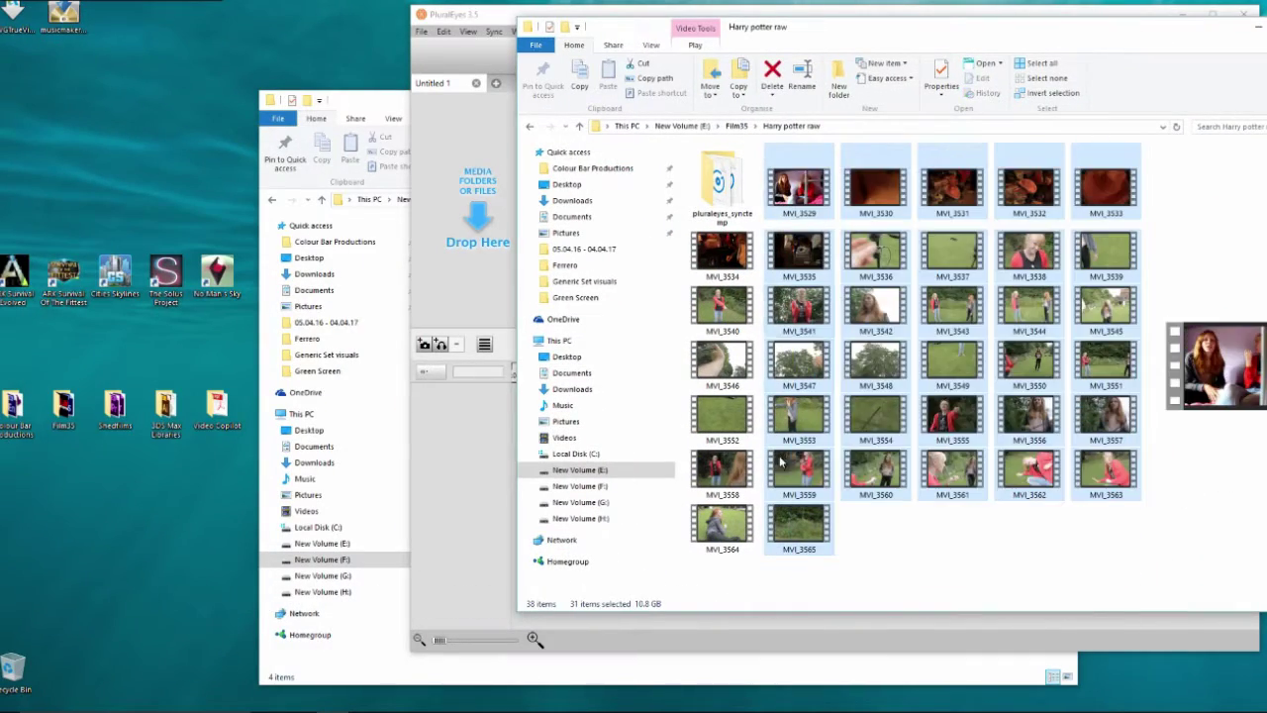
drag(745, 574, 471, 281)
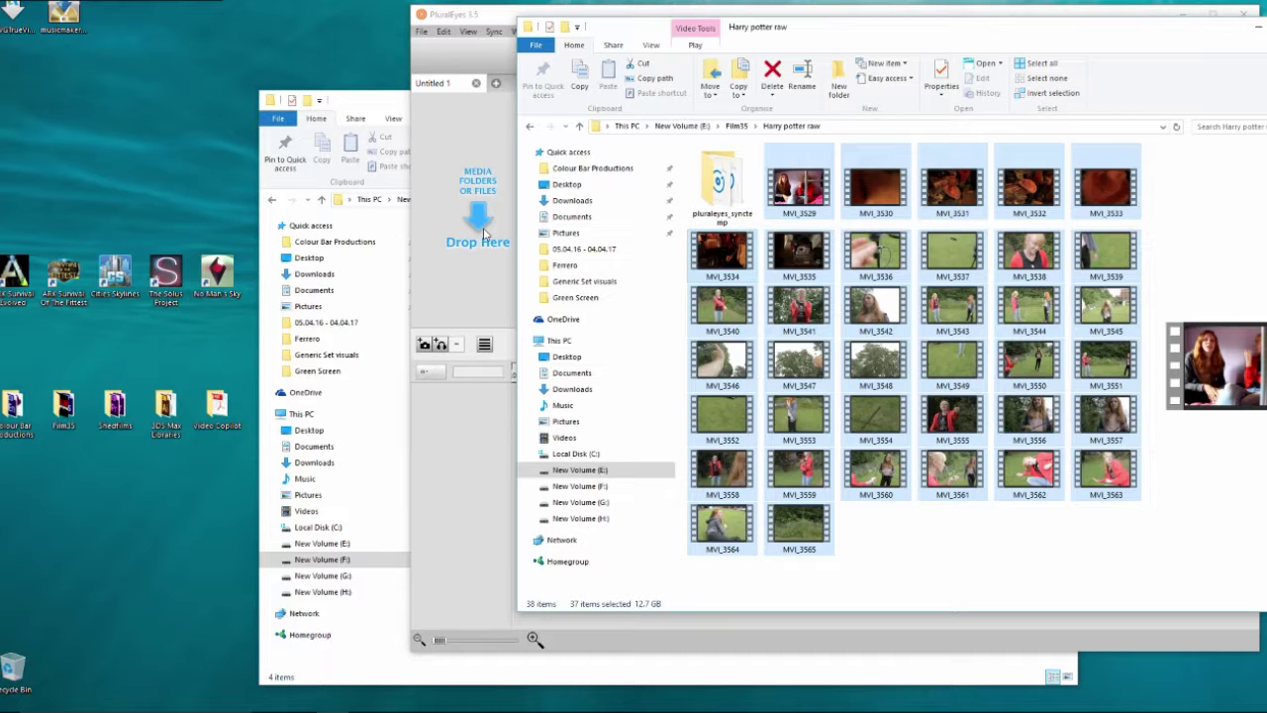
drag(484, 234, 484, 233)
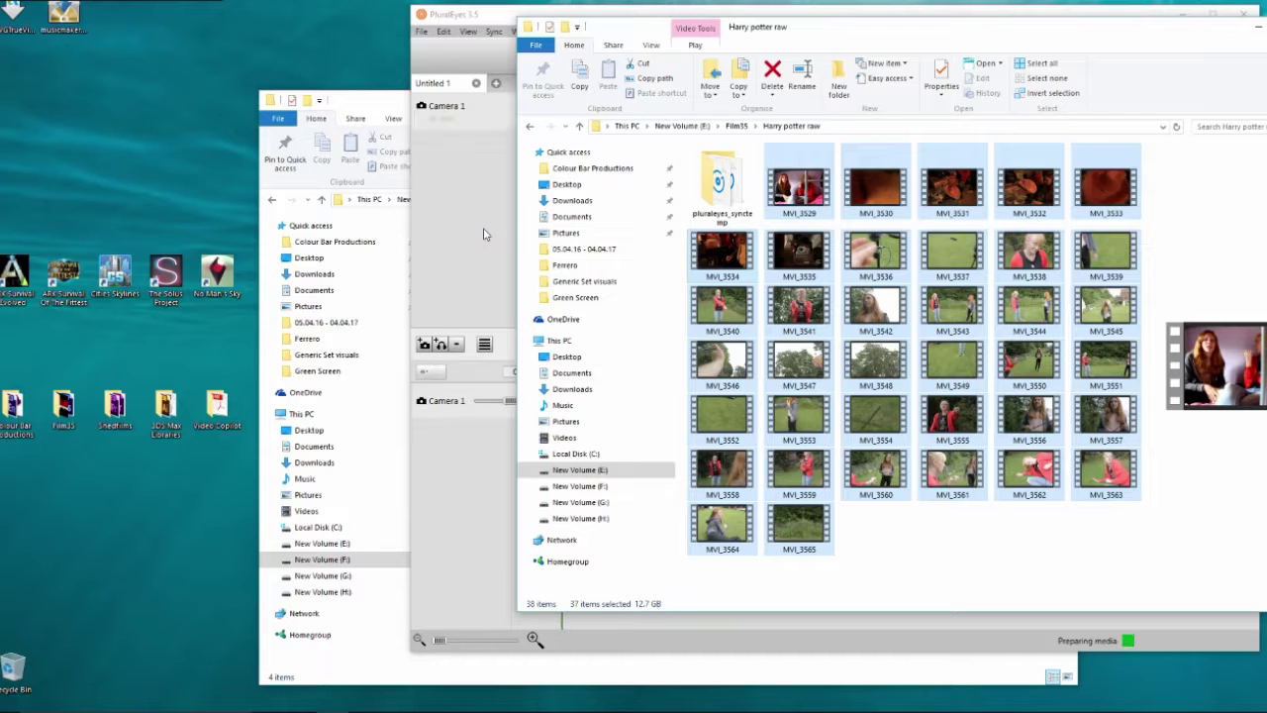
click(1258, 26)
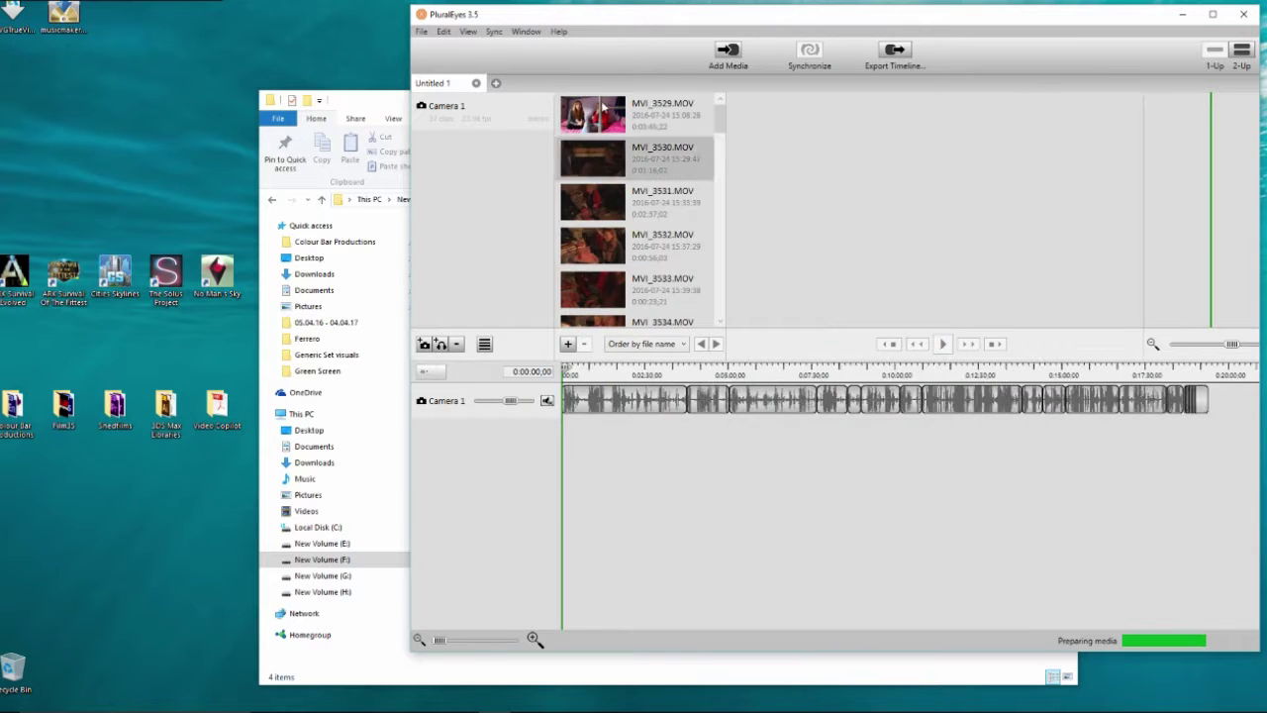
Step: Add the recorder files ZOOM0005_Tr1, ZOOM0006_Tr1 and ZOOM0007_Tr1 from the Harry Potter folder to the project
drag(719, 111, 719, 170)
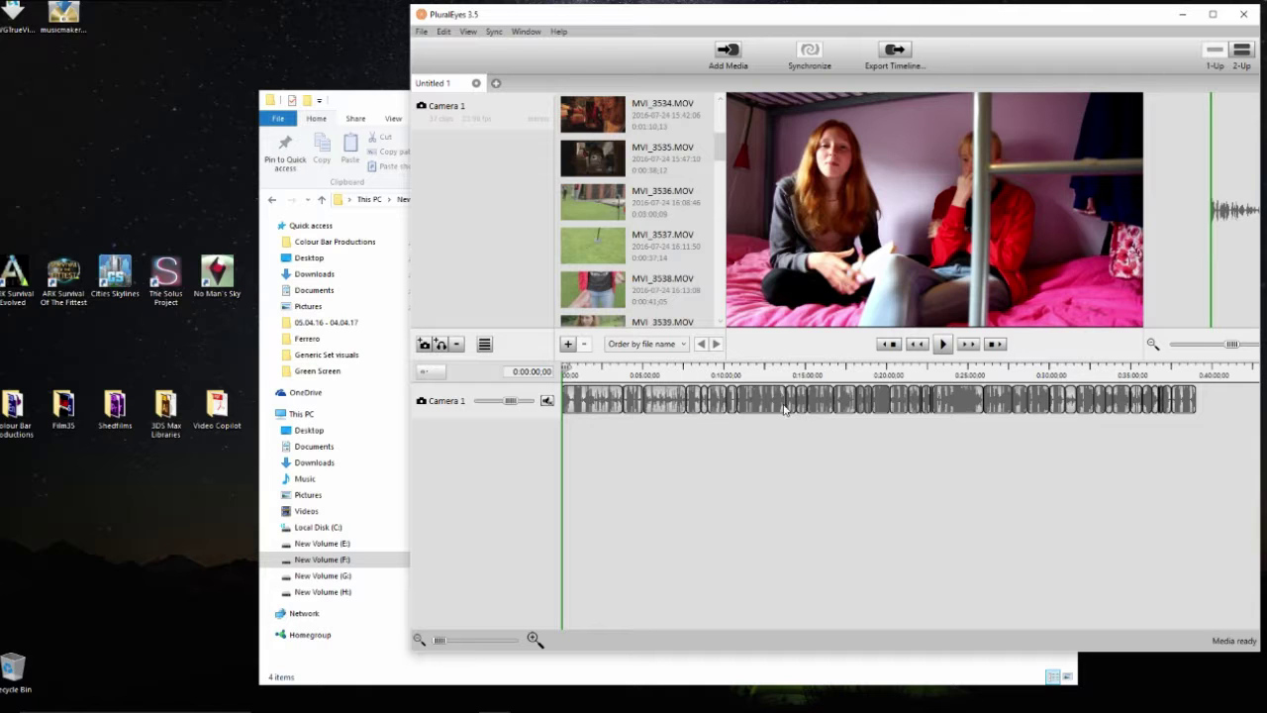
drag(787, 27, 919, 27)
drag(495, 312, 457, 247)
drag(677, 105, 441, 316)
click(275, 467)
drag(275, 467, 777, 262)
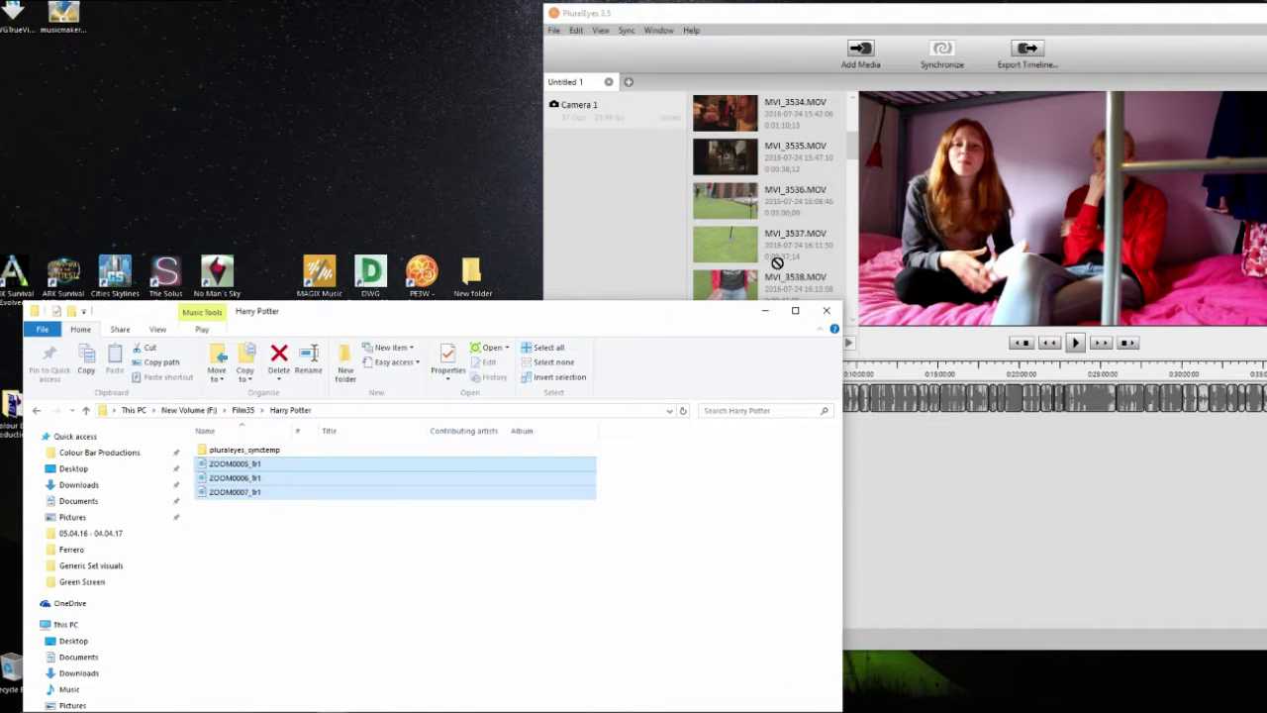
drag(622, 216, 622, 216)
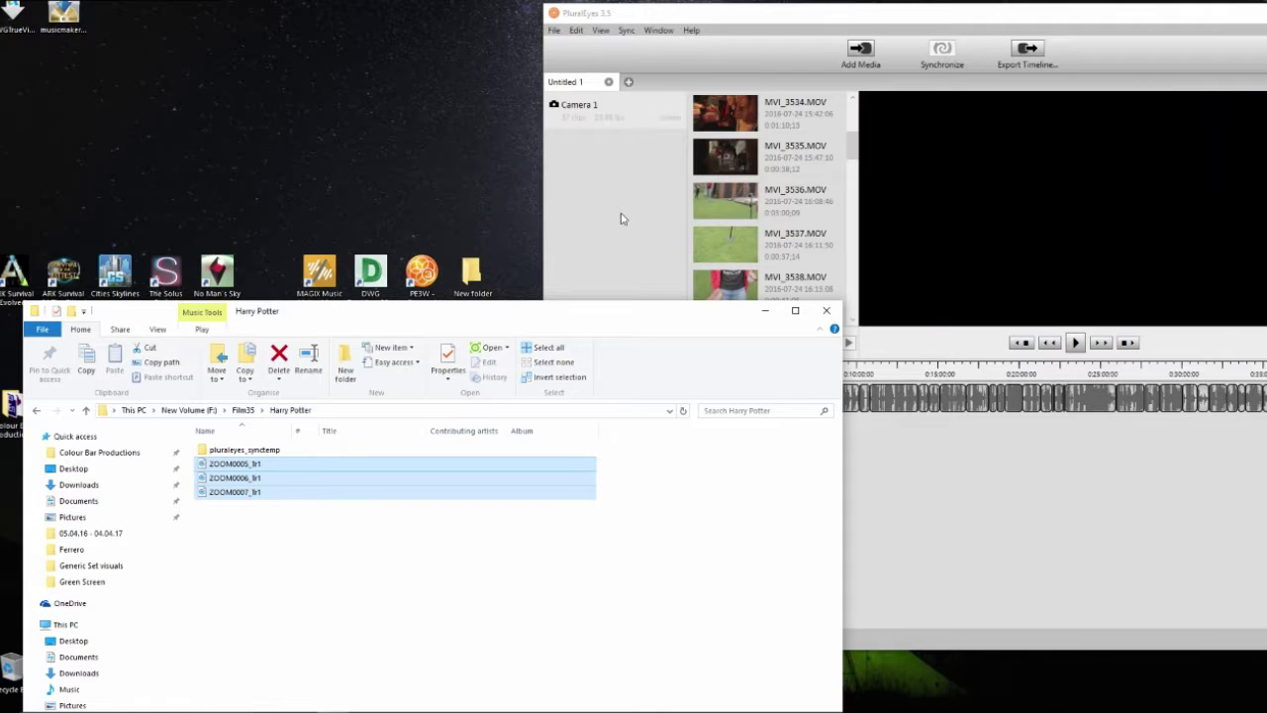
click(764, 310)
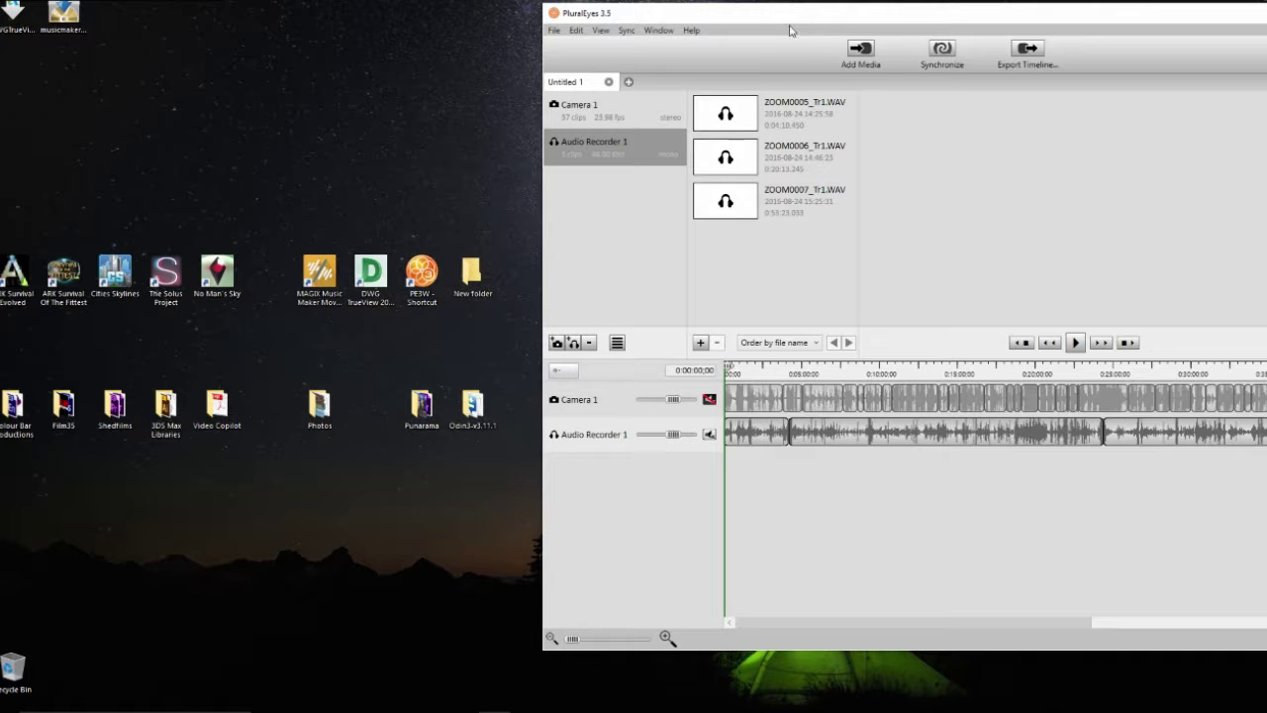
Step: Synchronize the camera clips with the audio recorder files and dismiss the unsynced clips notice
drag(789, 20, 496, 17)
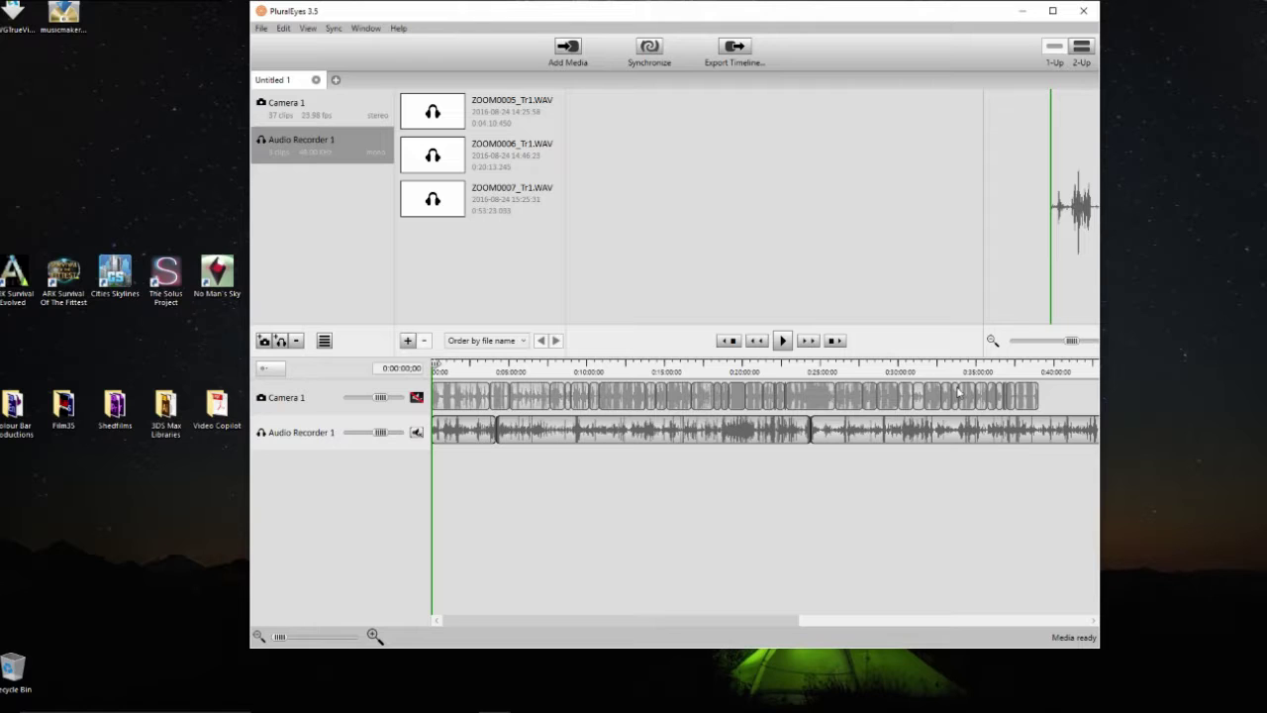
click(657, 49)
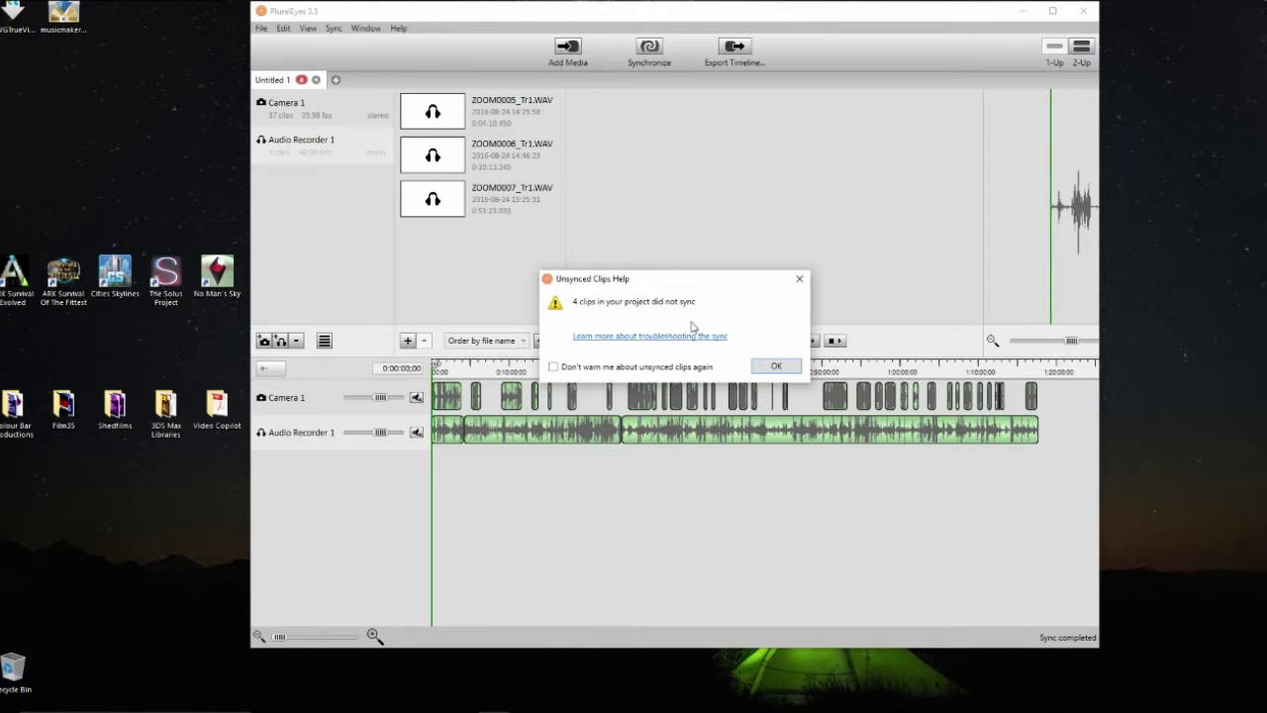
click(780, 364)
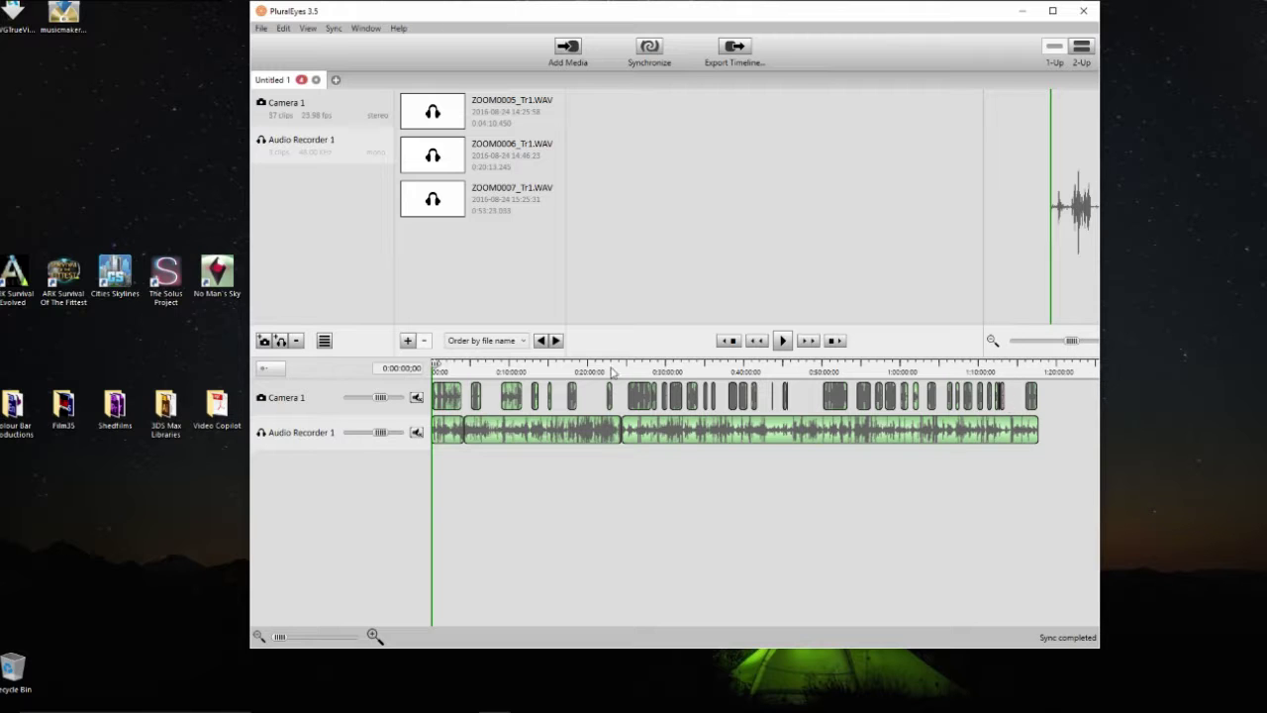
Step: Examine the Camera 1 clip list and timeline for clips that are not synced
click(292, 115)
drag(559, 117, 560, 207)
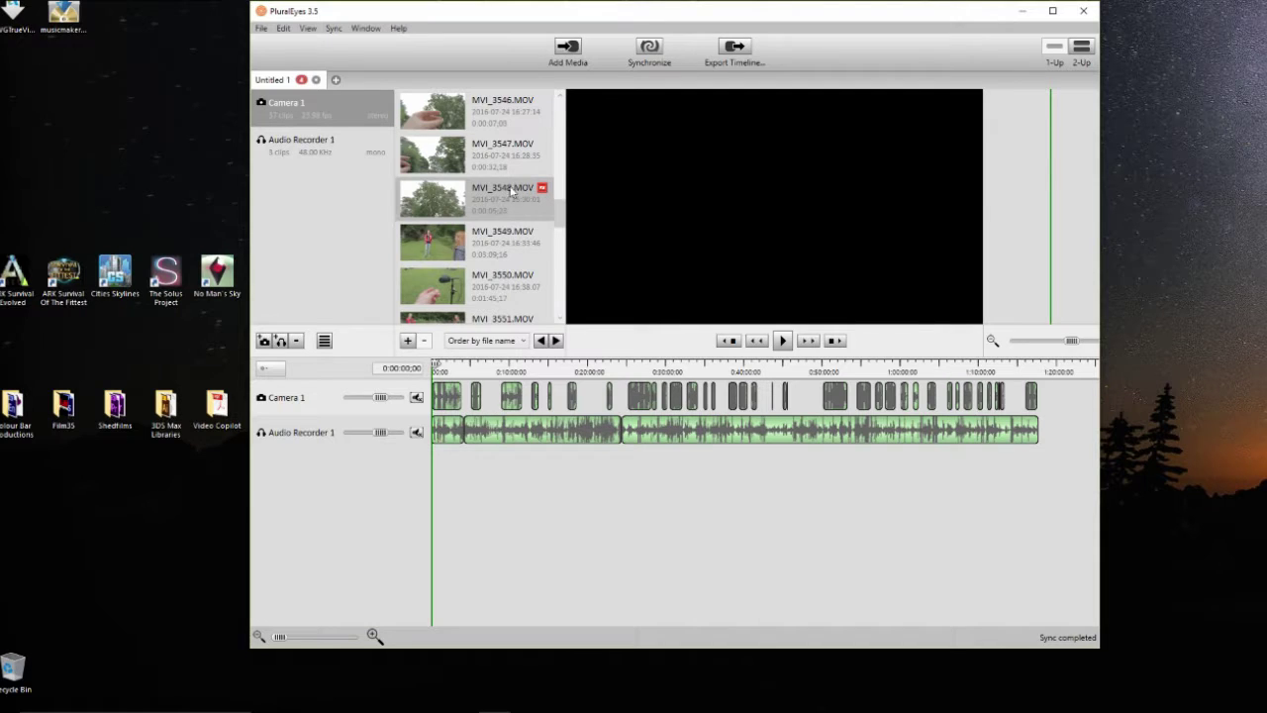
drag(560, 210, 561, 307)
scroll(523, 181, up, 10)
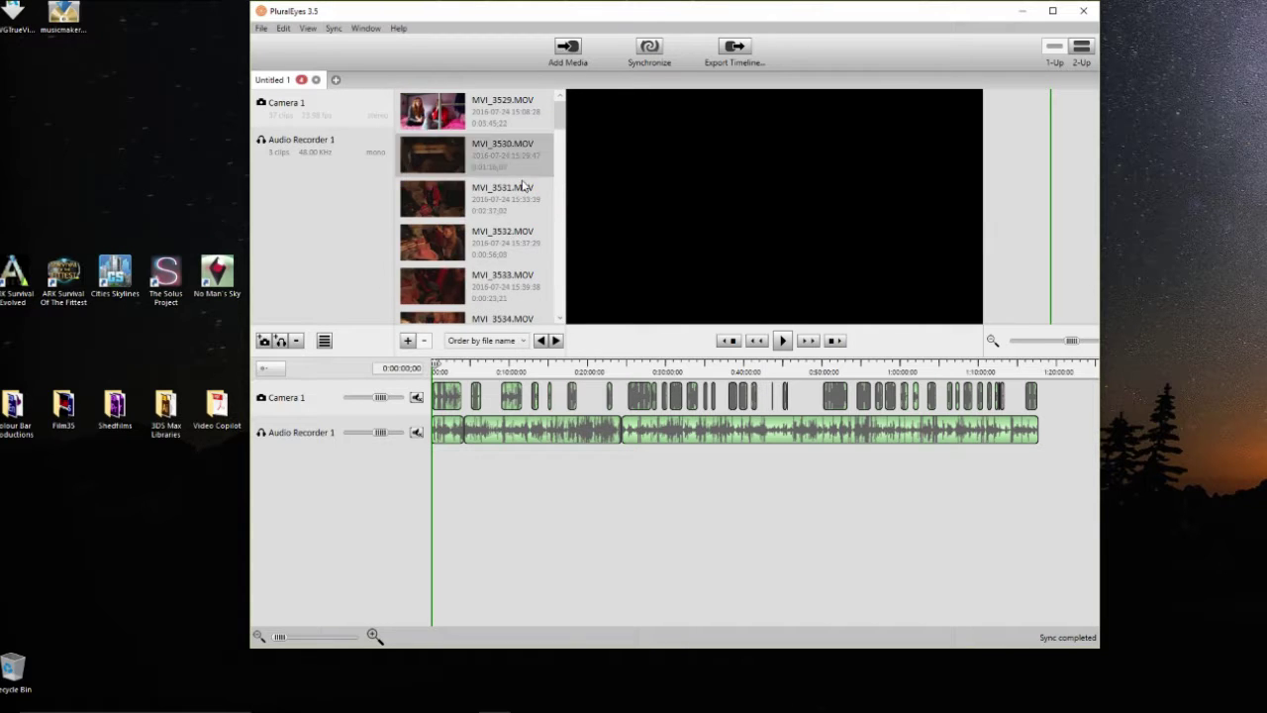
click(1003, 397)
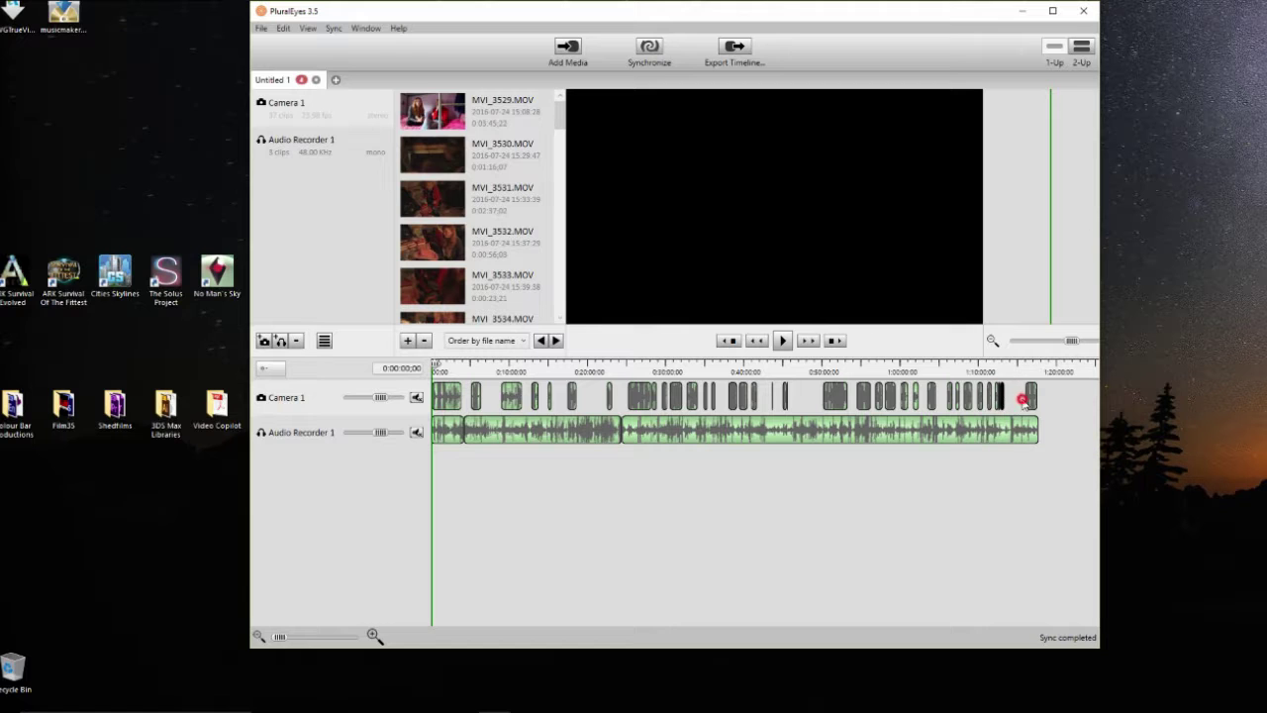
click(957, 403)
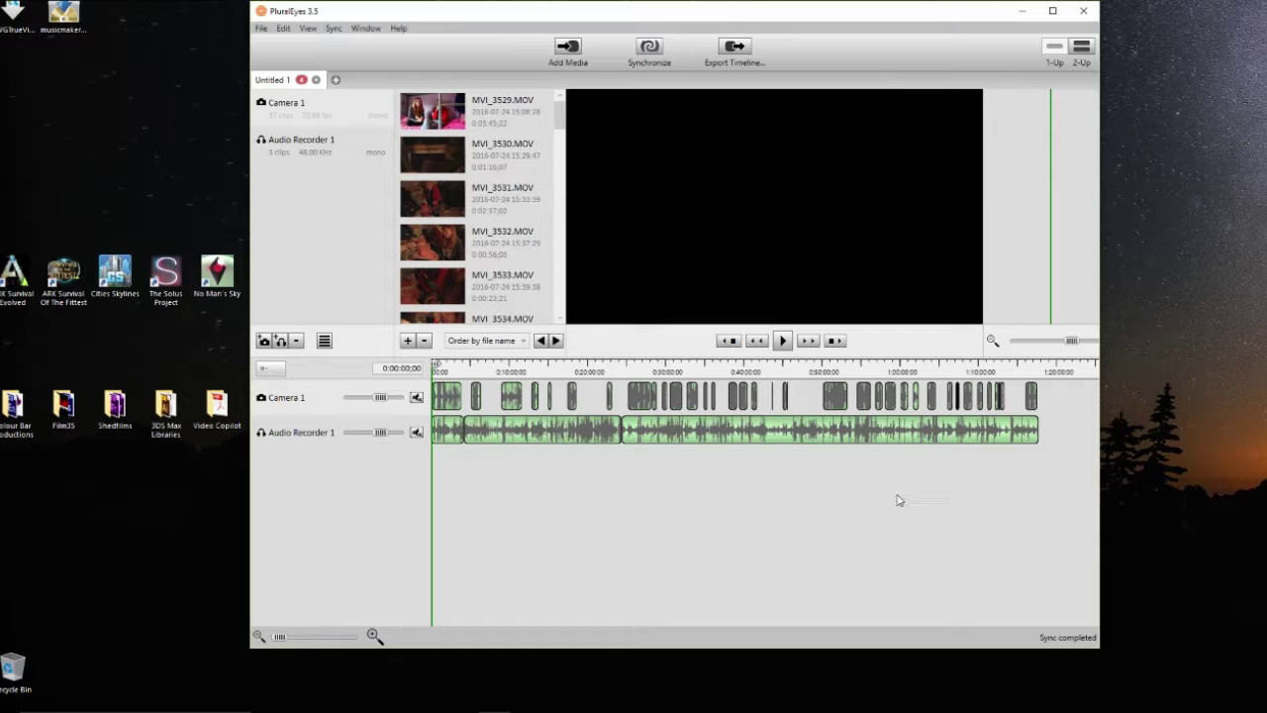
Step: Enable the Try Really Hard sync option and synchronize the clips again
click(334, 27)
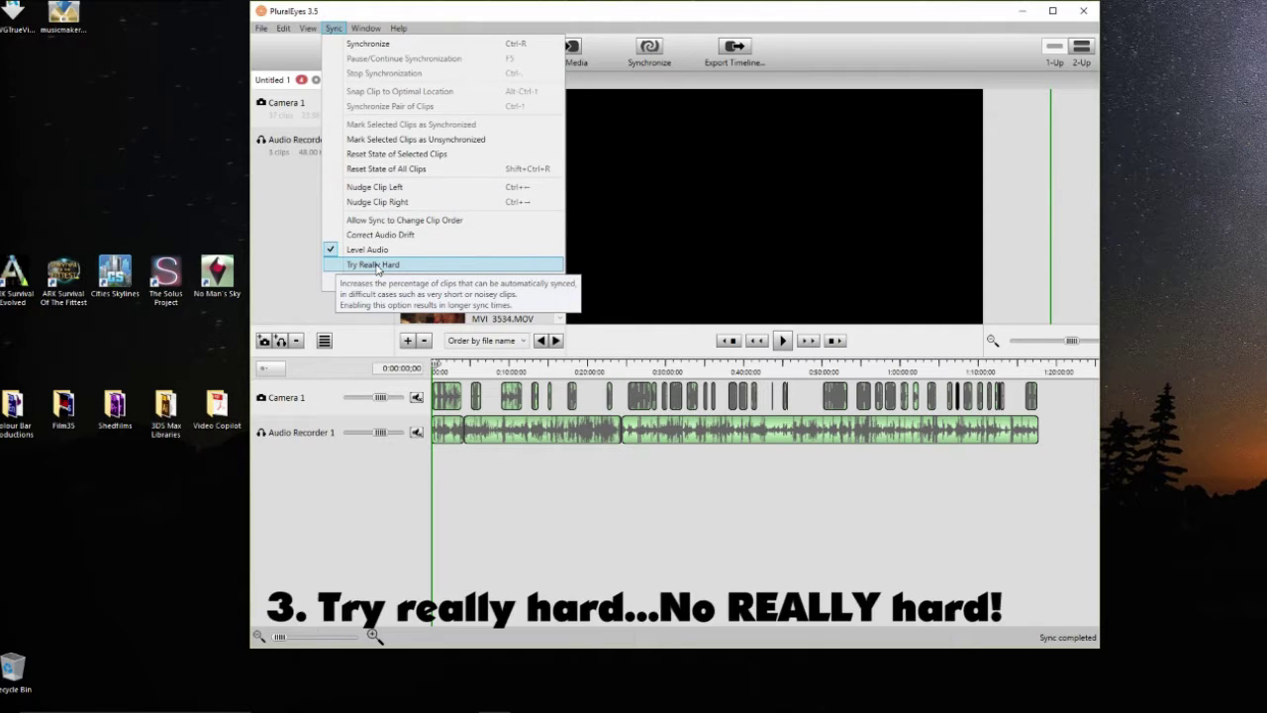
click(376, 266)
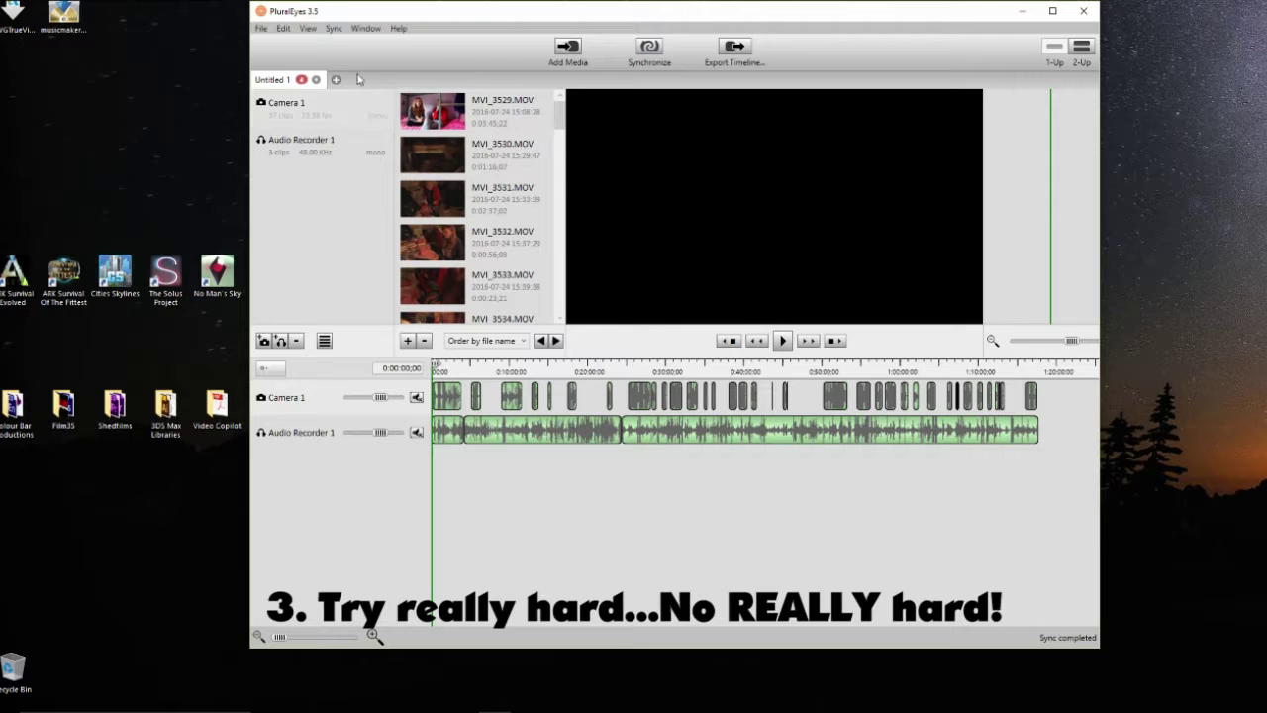
click(333, 28)
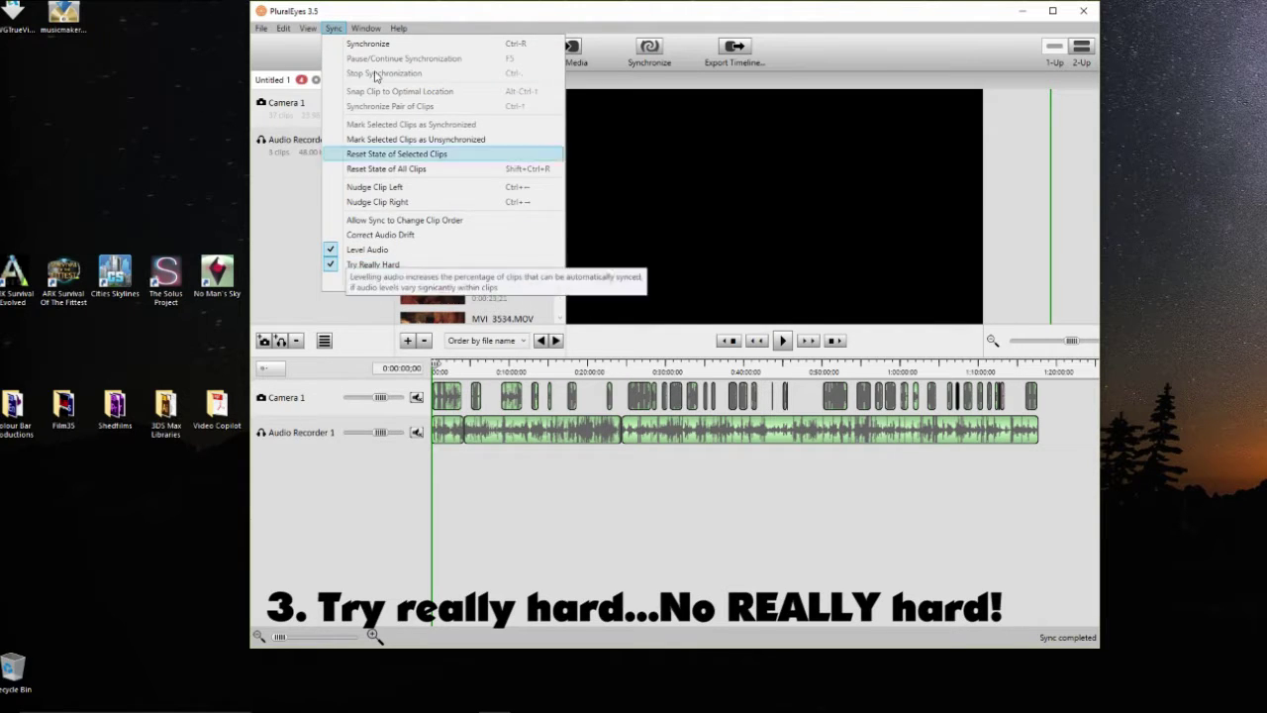
click(368, 25)
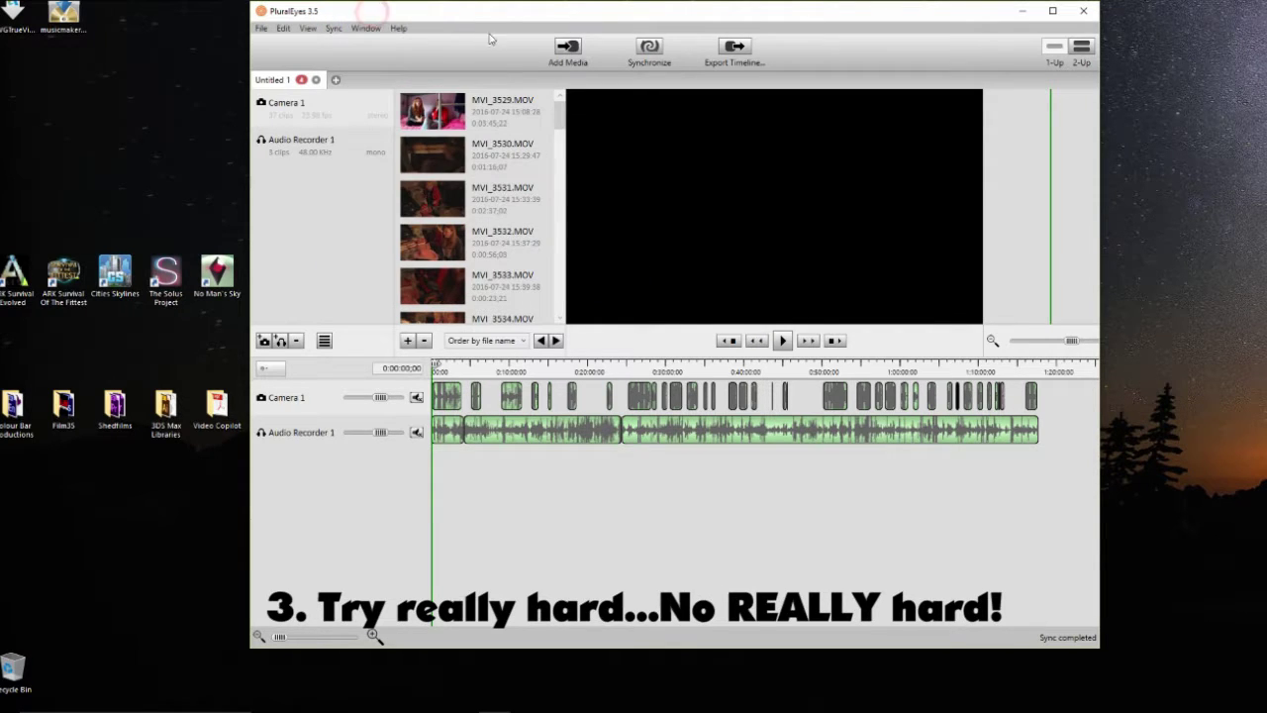
click(653, 45)
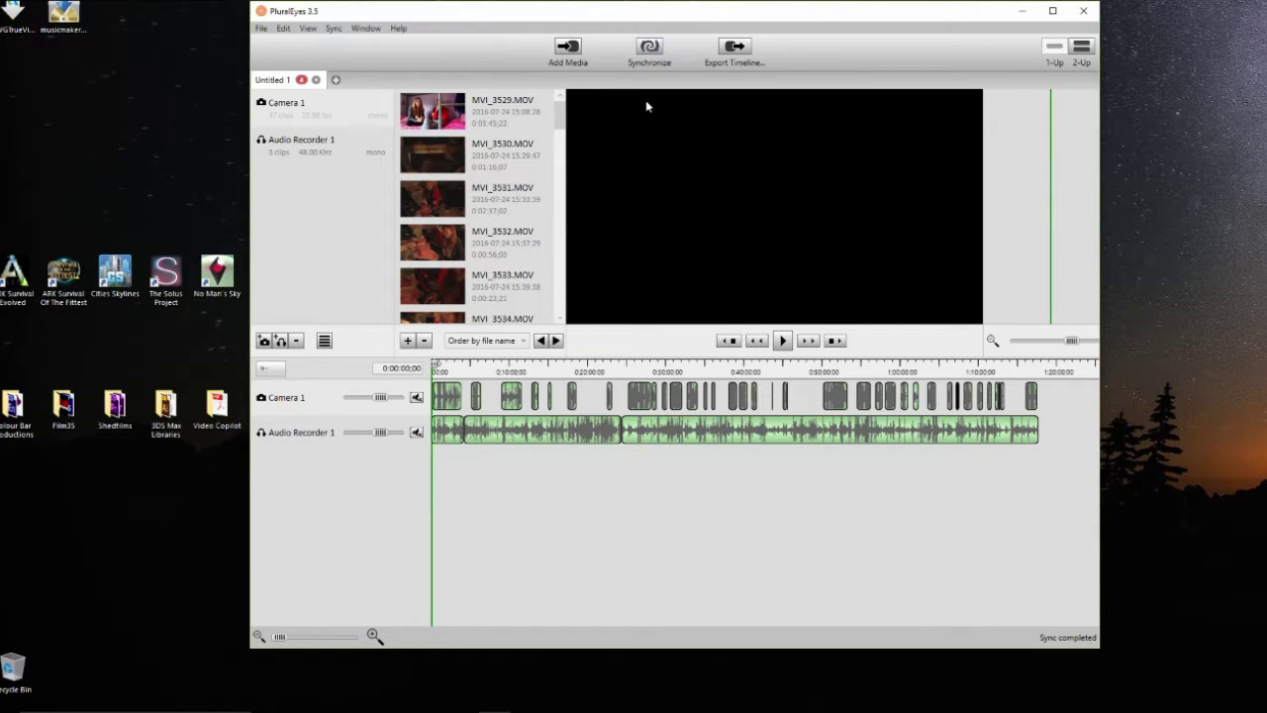
click(640, 50)
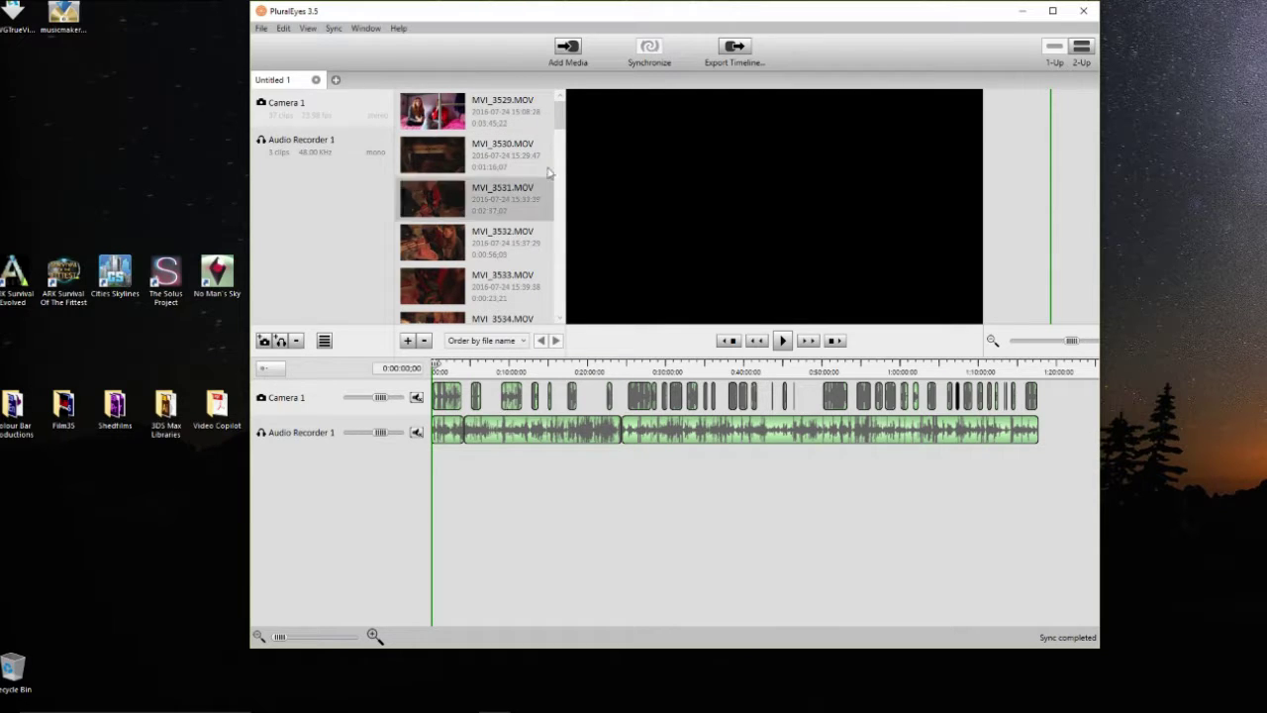
Step: Export the synchronized timeline in Premiere Pro format to the Desktop, without creating a sequence with replaced audio
mouse_move(560, 112)
mouse_down()
mouse_move(560, 292)
mouse_move(572, 99)
mouse_up()
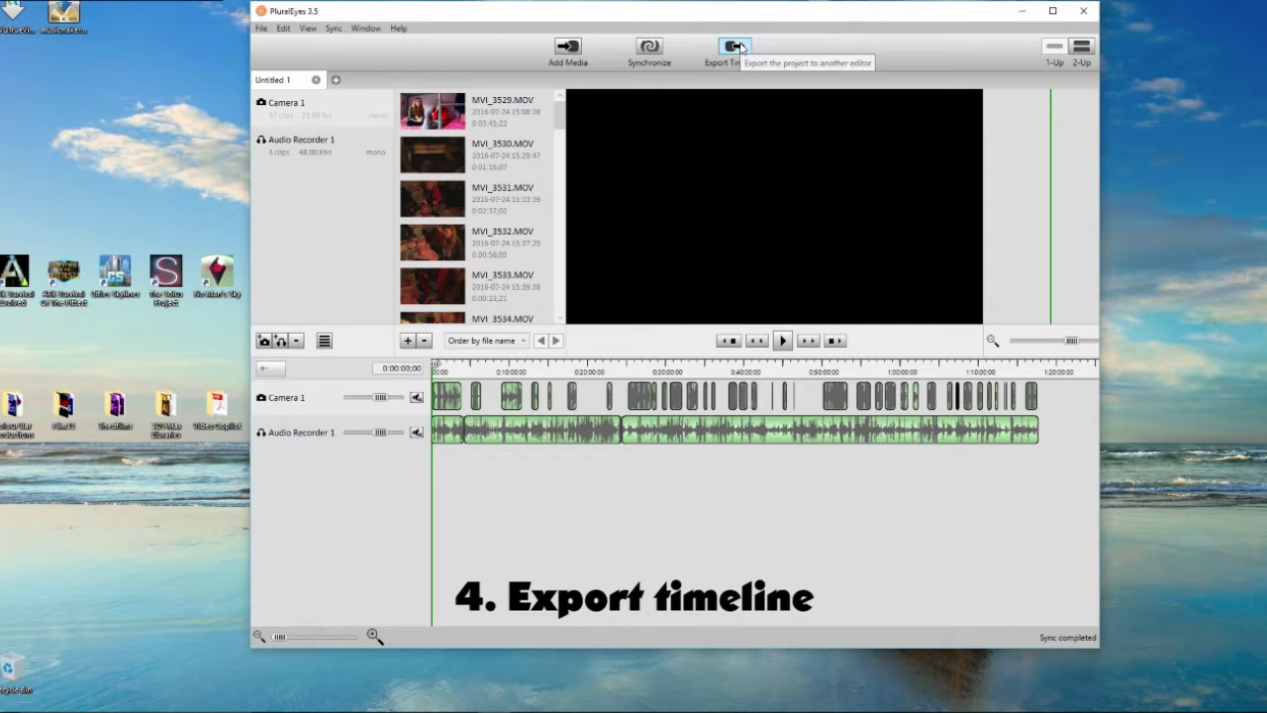
click(740, 48)
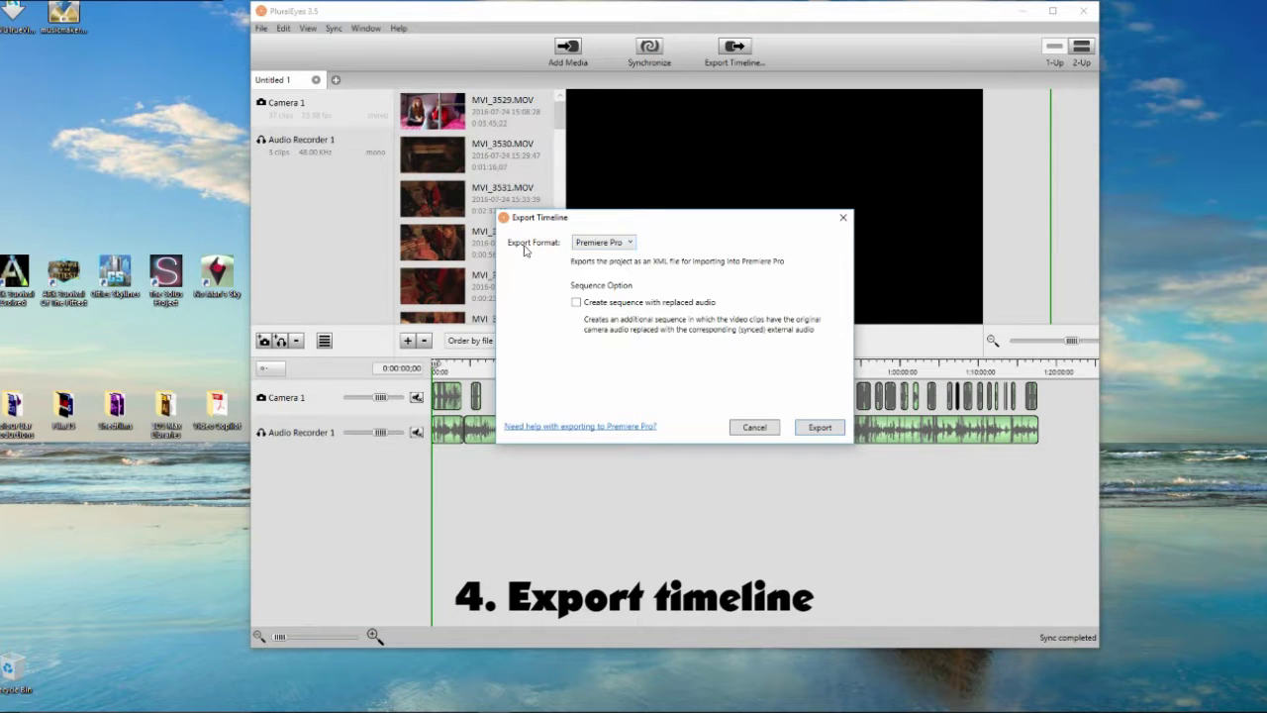
click(601, 244)
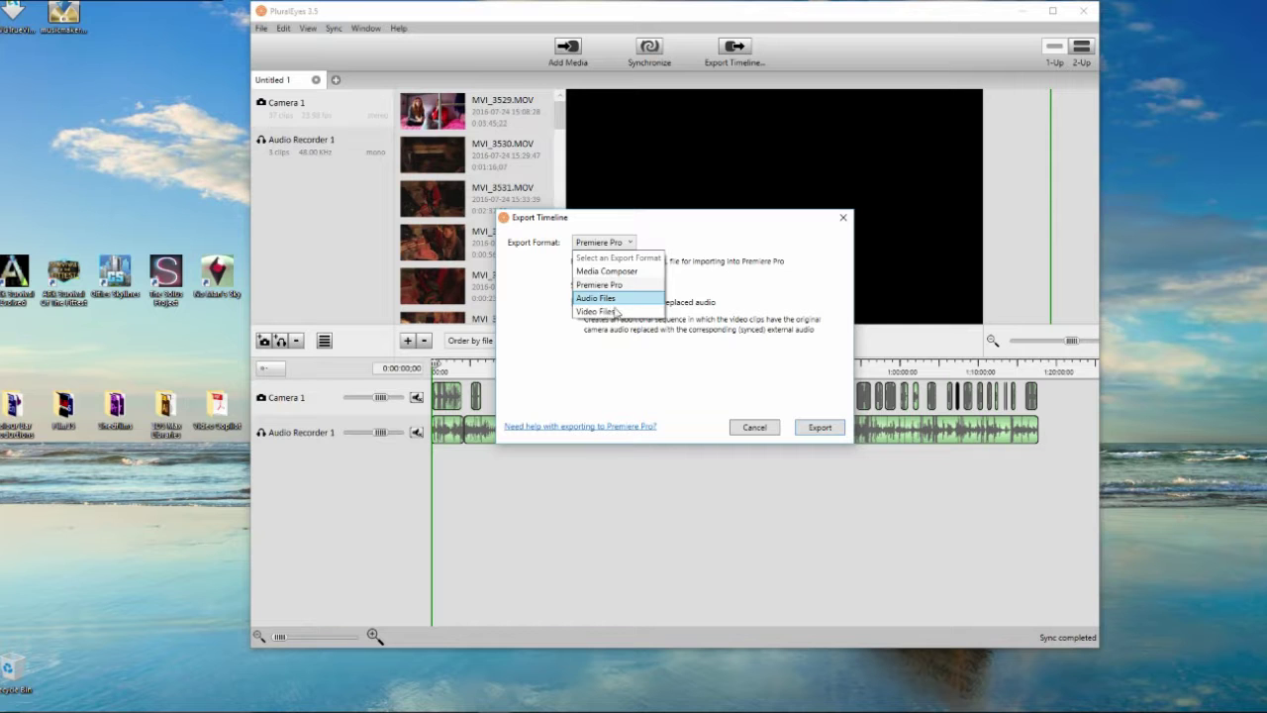
click(611, 284)
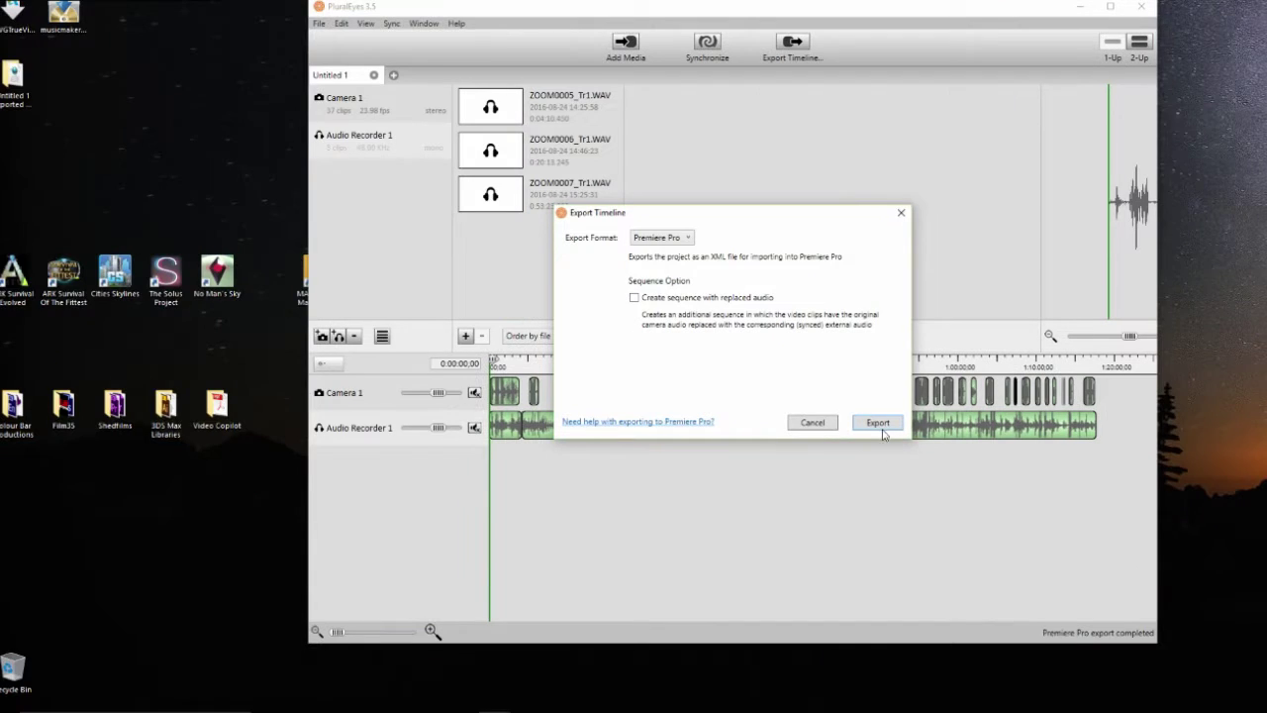
click(880, 424)
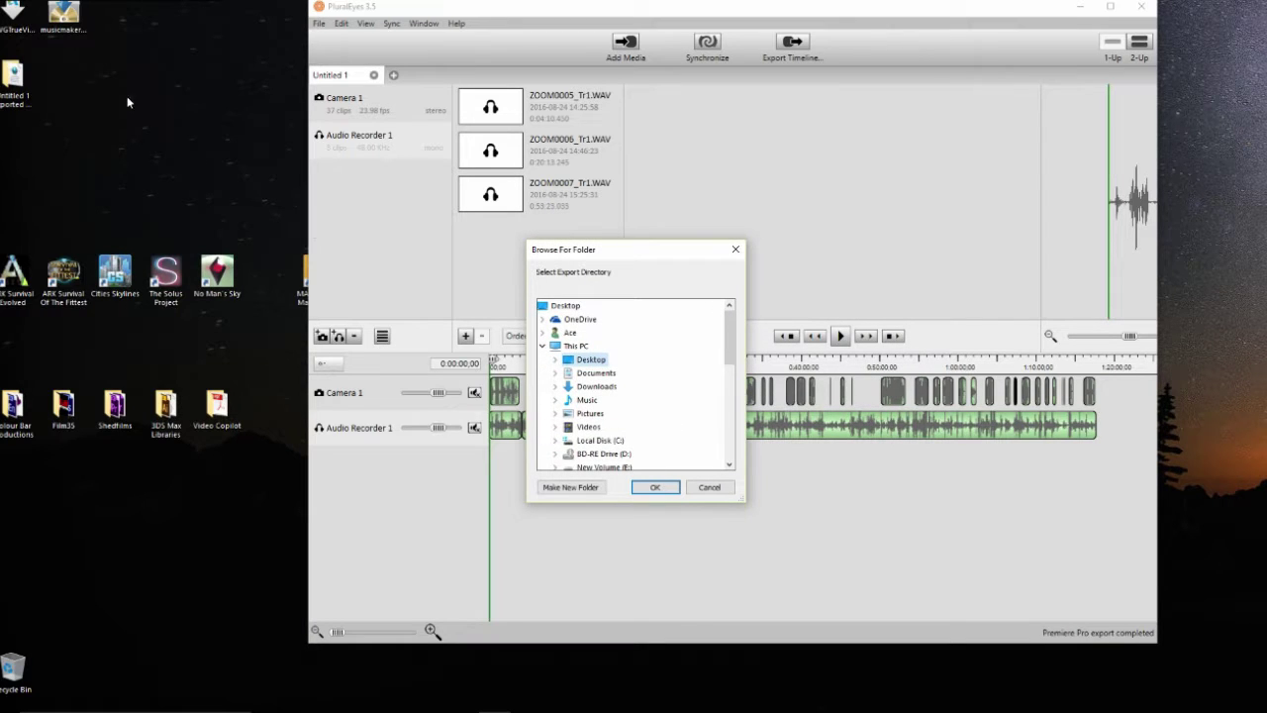
click(655, 487)
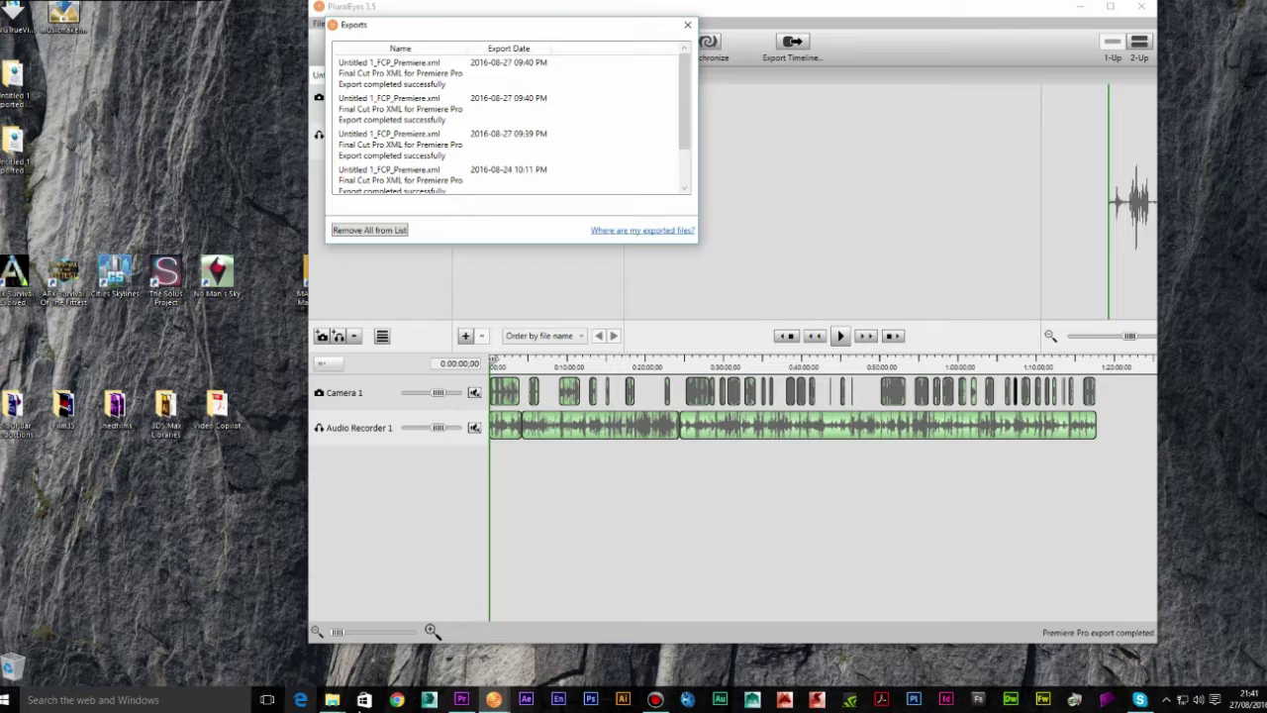
Step: Switch to Premiere Pro and place the PluralEyes main and Exports windows over it, leaving the project's media list uncovered
click(461, 699)
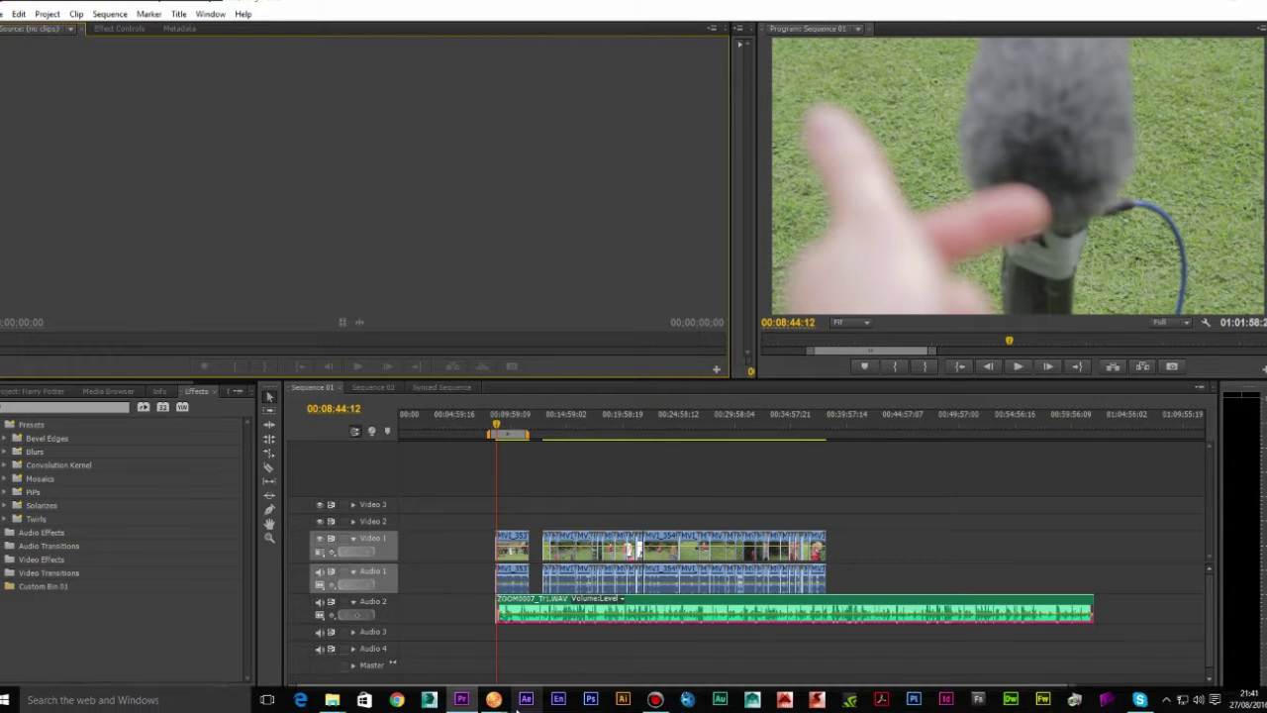
mouse_move(493, 702)
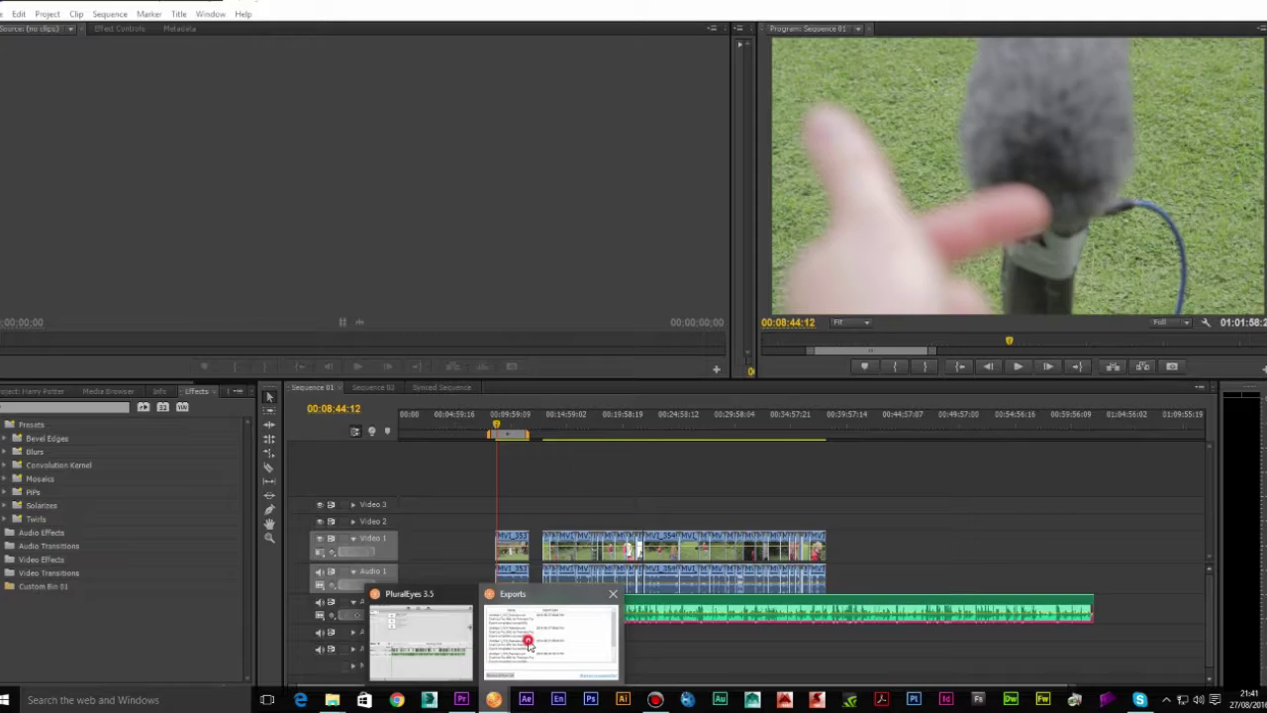
click(526, 638)
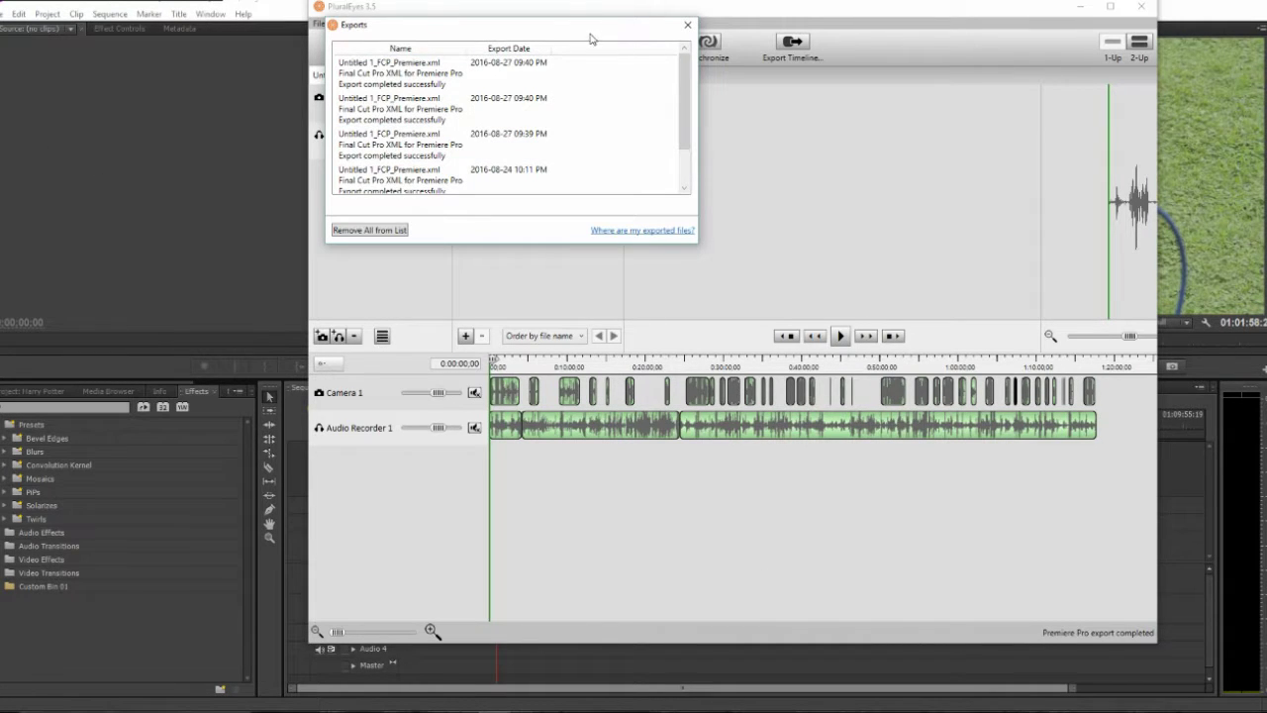
drag(767, 11, 1182, 58)
drag(518, 34, 918, 149)
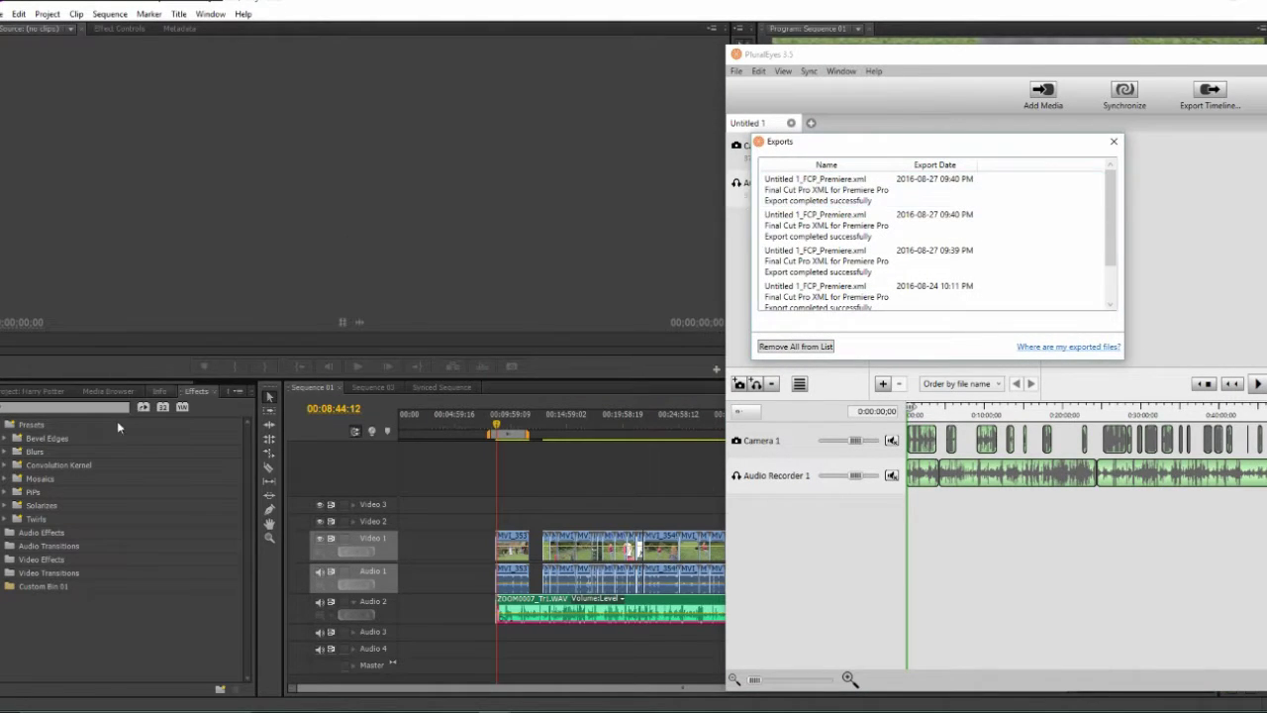
Step: Import the newest Untitled 1_FCP_Premiere.xml from the Exports list into the Harry Potter project and return to Premiere Pro
click(837, 191)
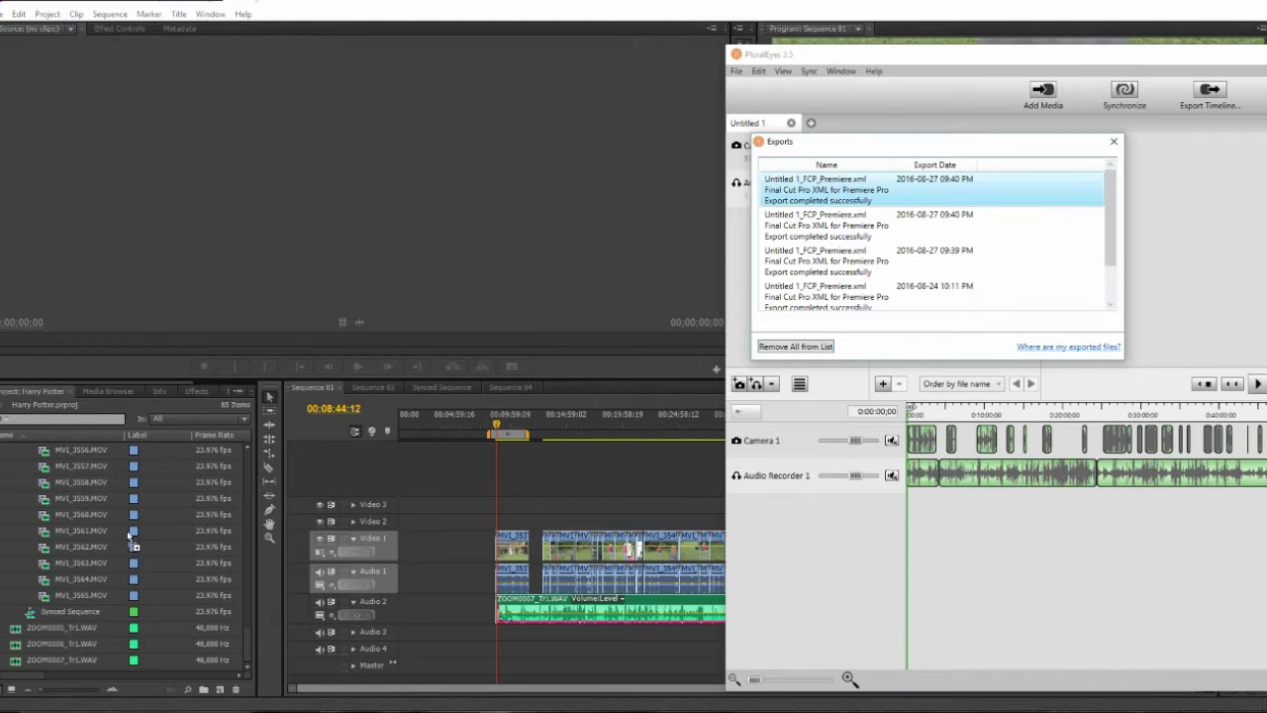
drag(9, 608, 9, 608)
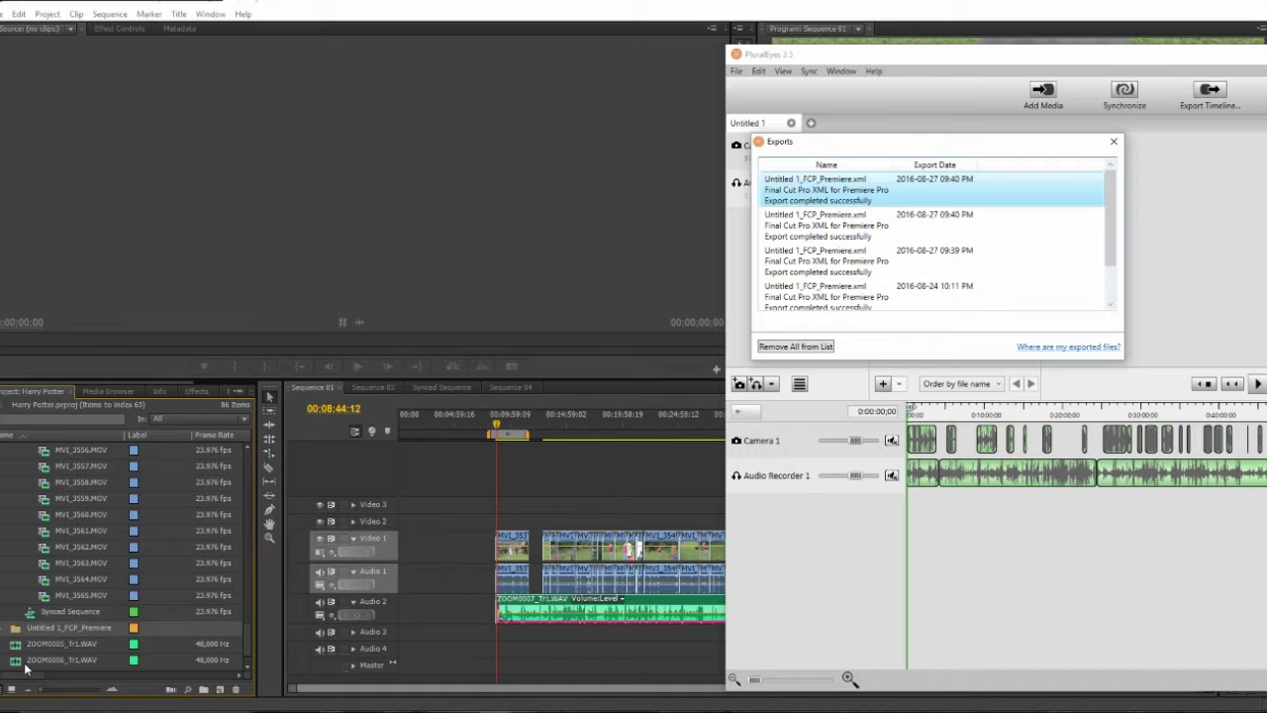
click(247, 633)
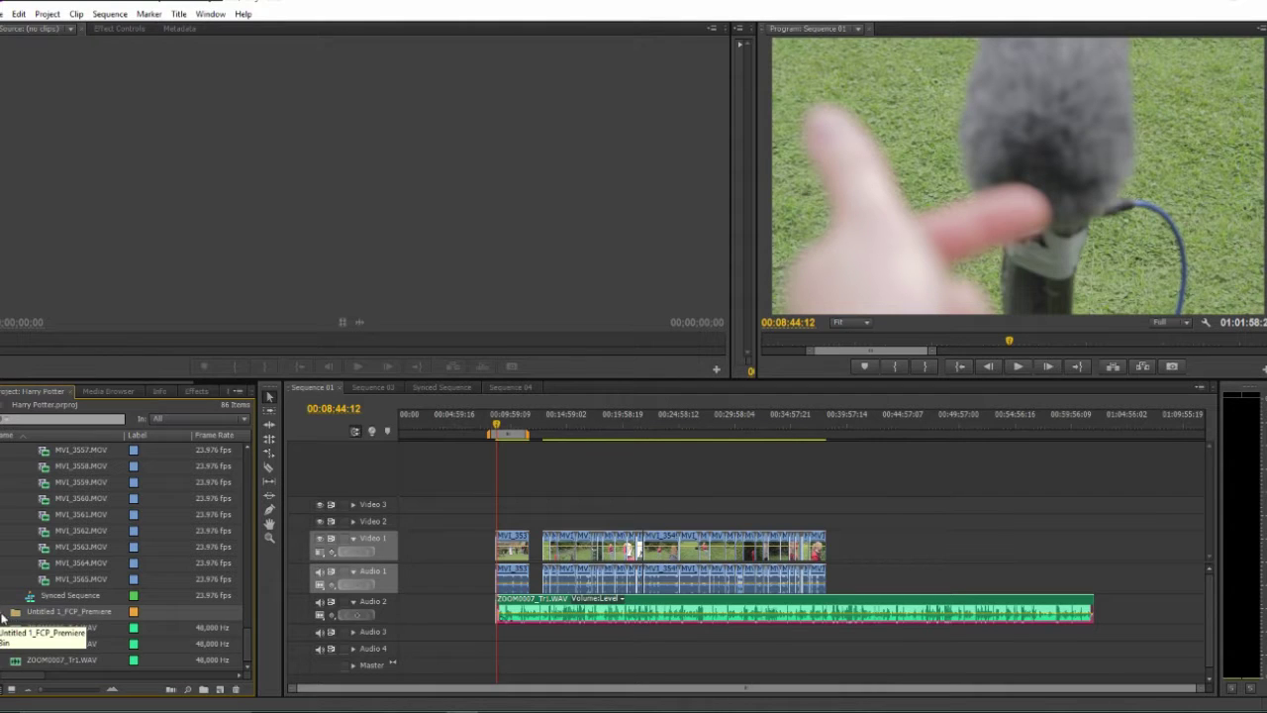
Step: Expand the Untitled 1_FCP_Premiere bin and open its Synced Sequence in the timeline
click(4, 611)
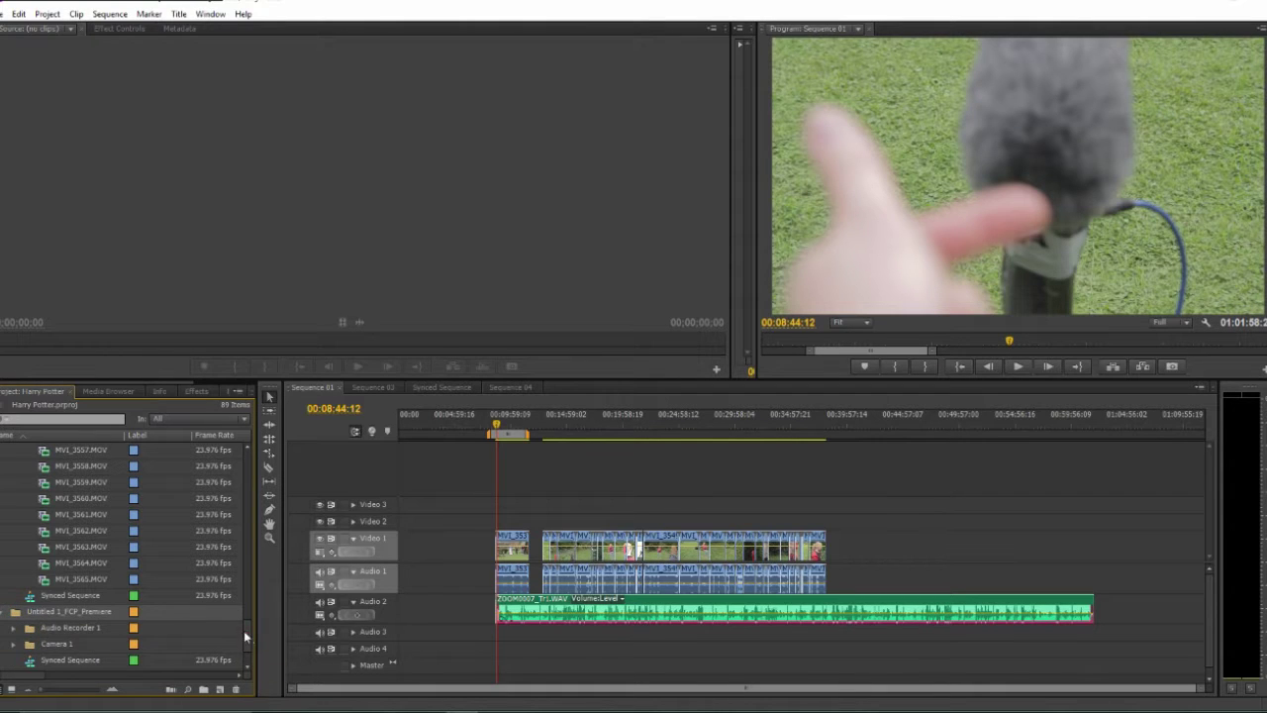
scroll(243, 631, down, 2)
click(64, 614)
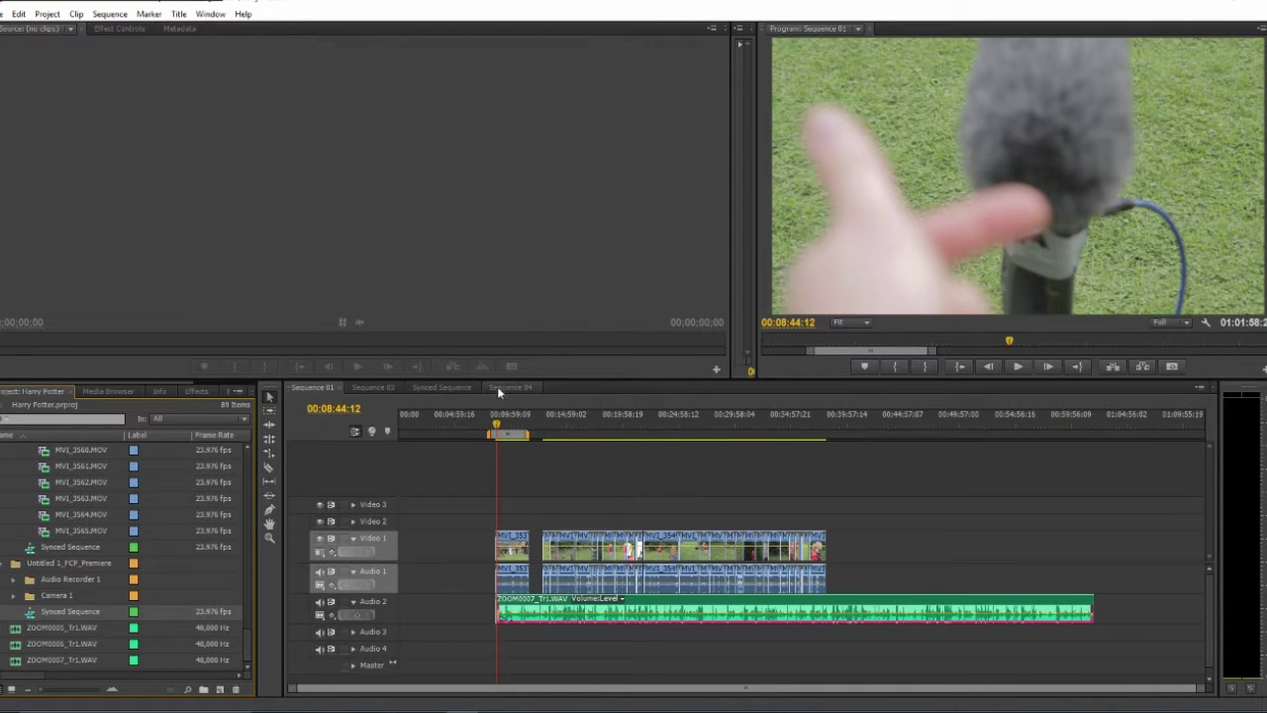
click(59, 614)
double_click(25, 614)
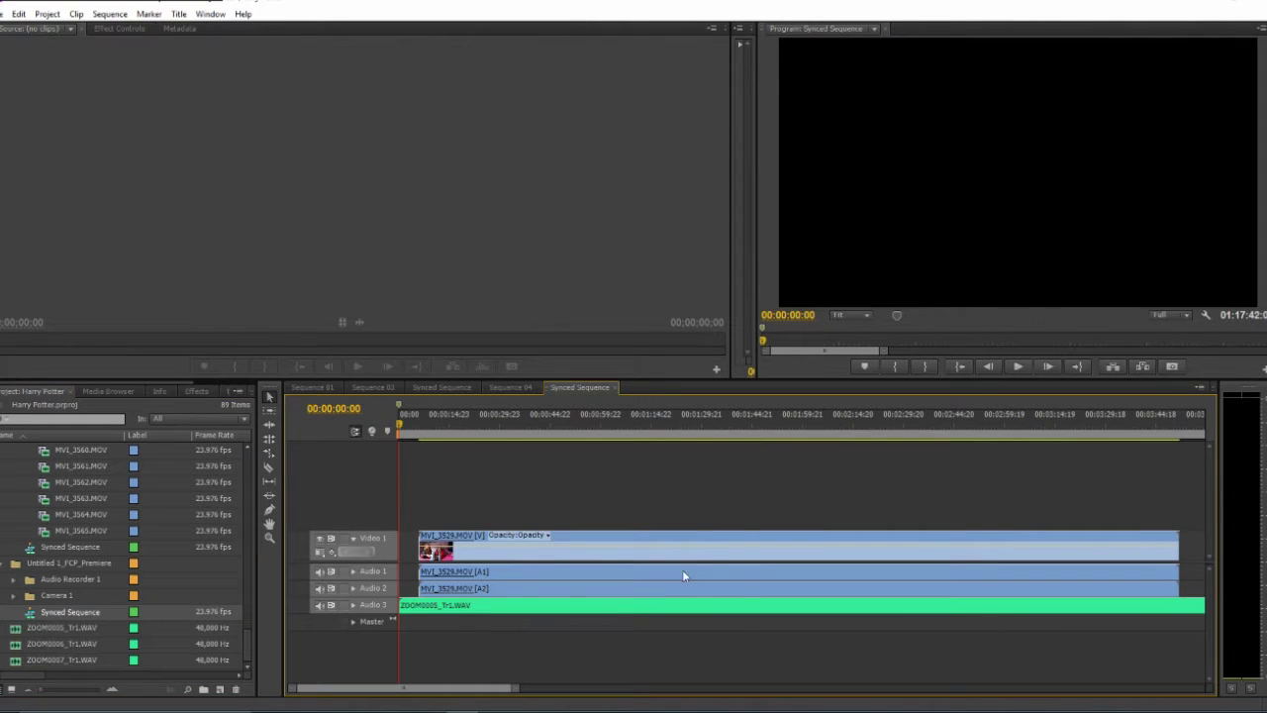
Step: Move the playhead to 00:01:12:13 and show the whole synced sequence with the Audio 1 and Audio 3 waveforms expanded
click(643, 424)
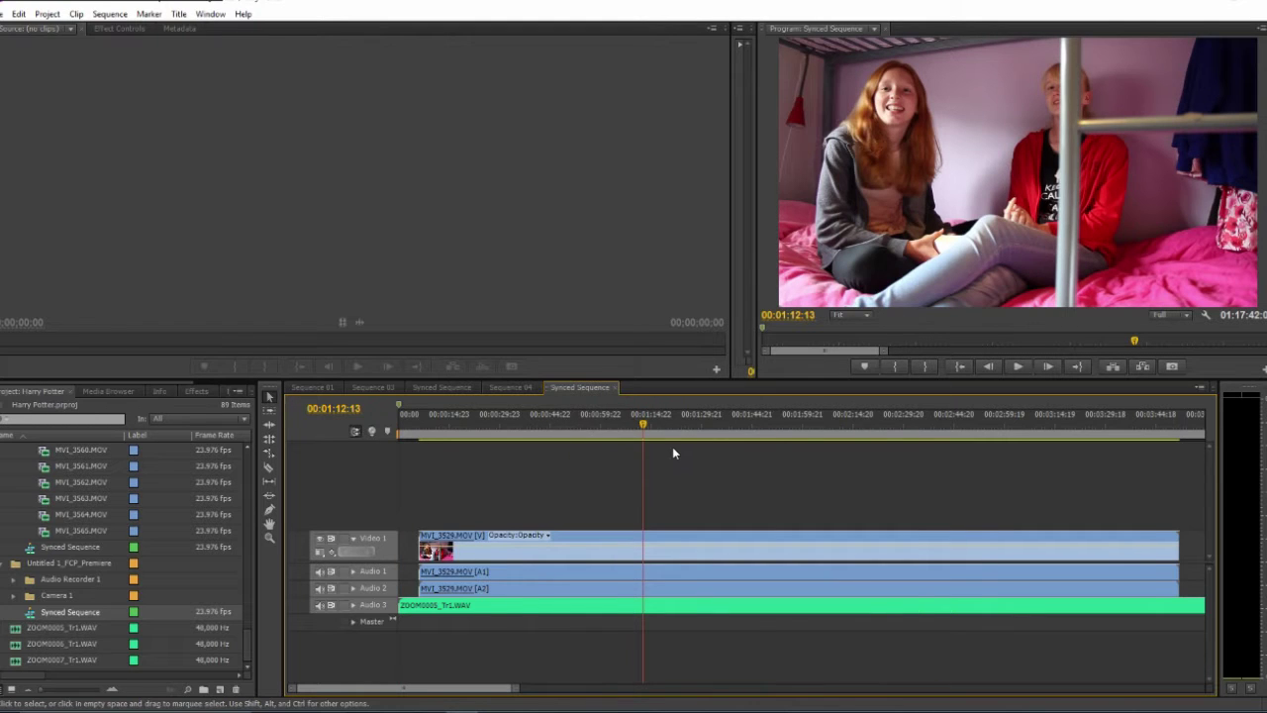
key(minus)
key(minus)
key(minus)
key(minus)
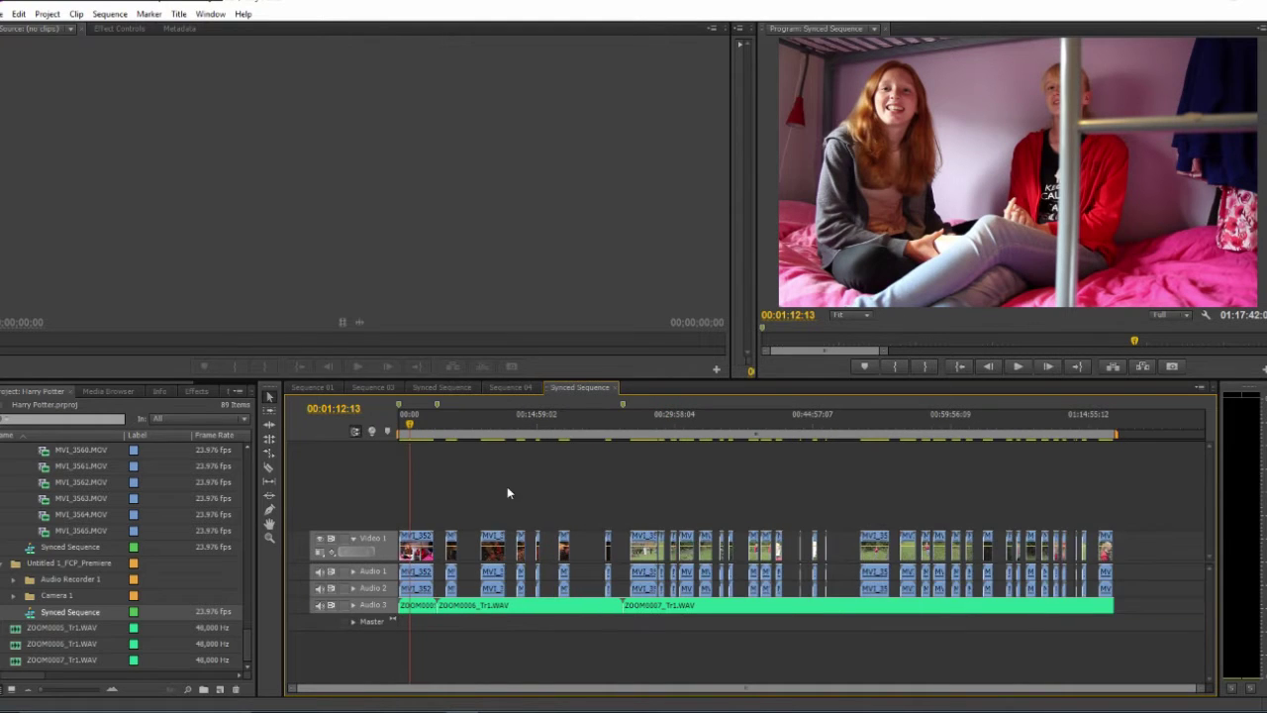
click(354, 606)
click(353, 572)
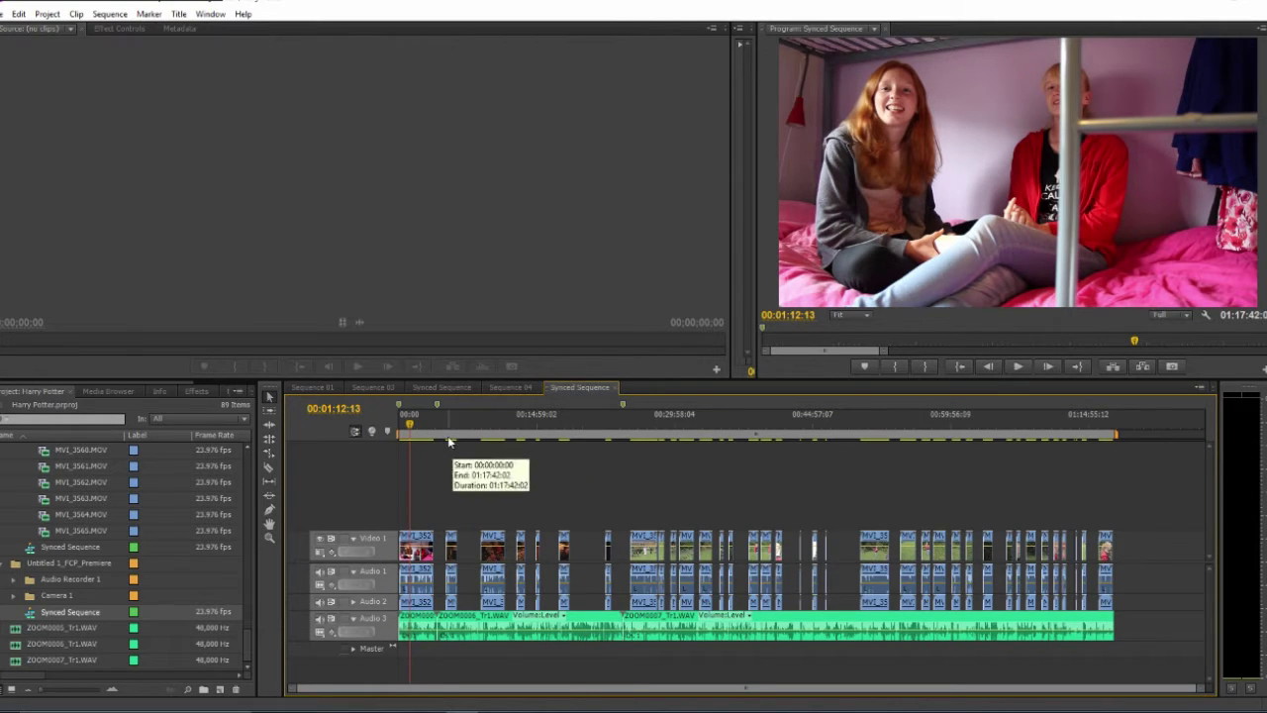
Step: Play the synced sequence from 00:01:12:13 and check the audio sync around 00:02:29 and near the end at 01:16:40:07
key(space)
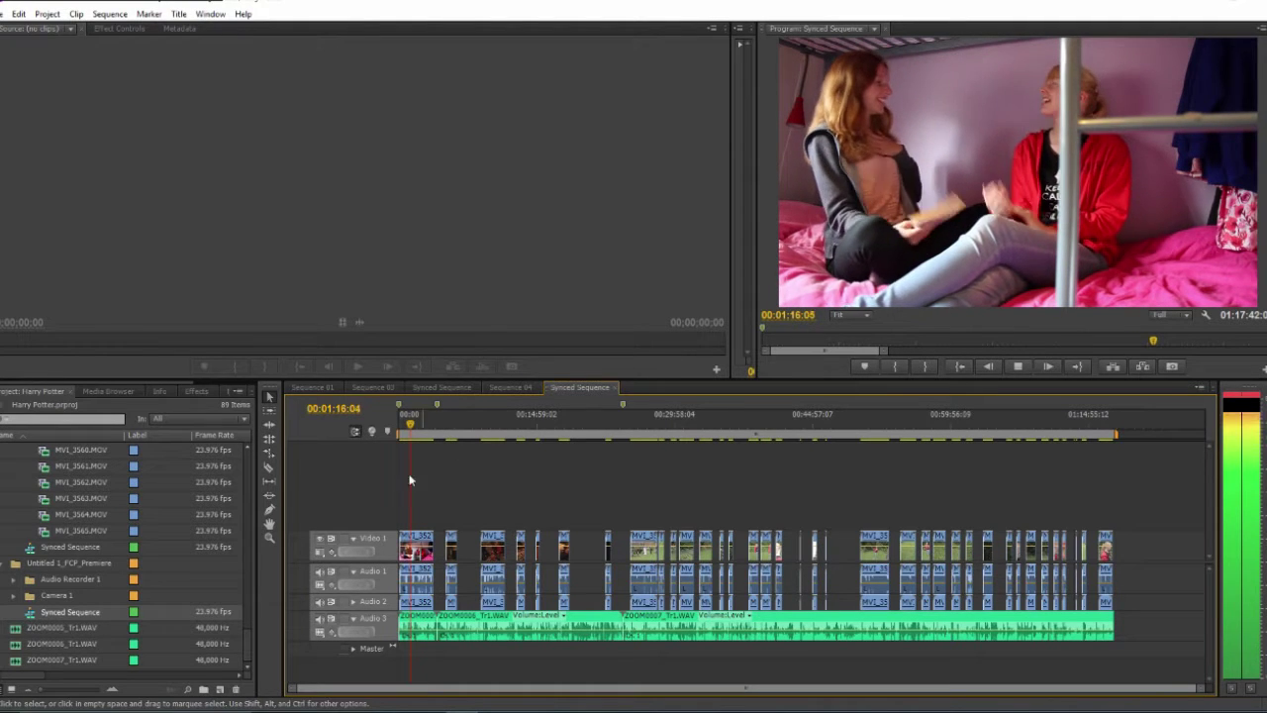
click(423, 419)
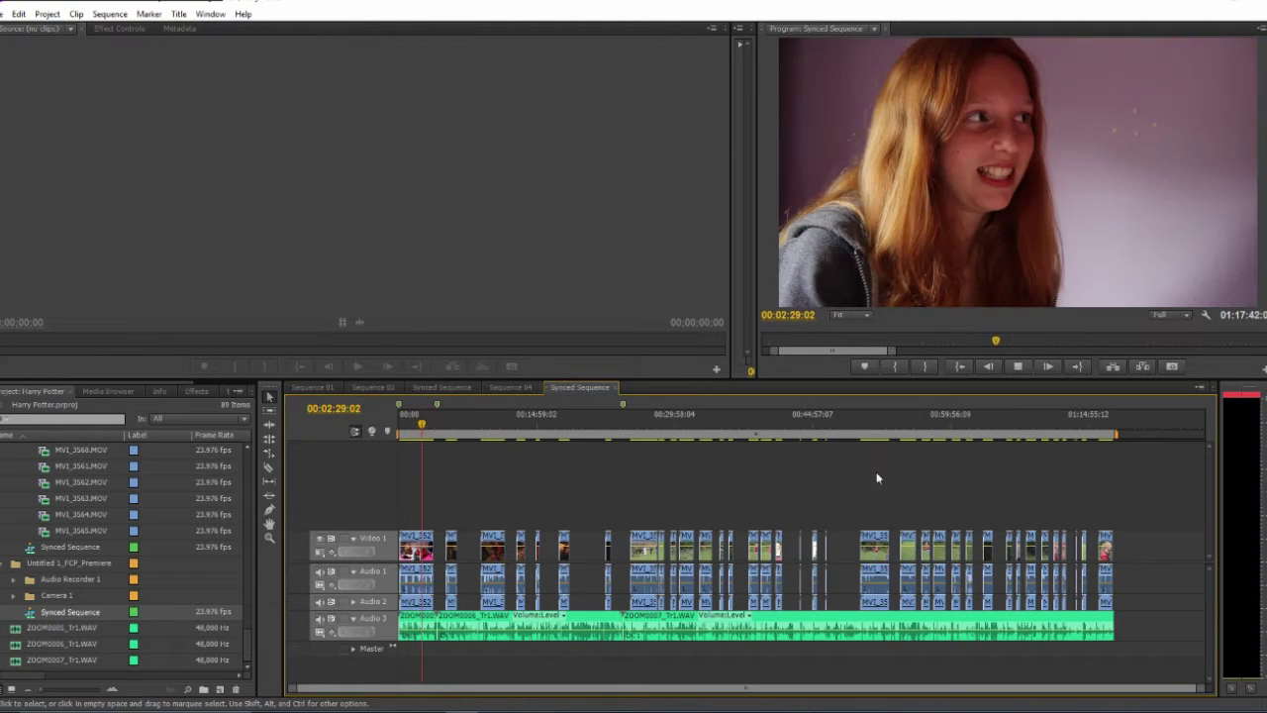
click(1101, 424)
drag(1103, 427, 1105, 423)
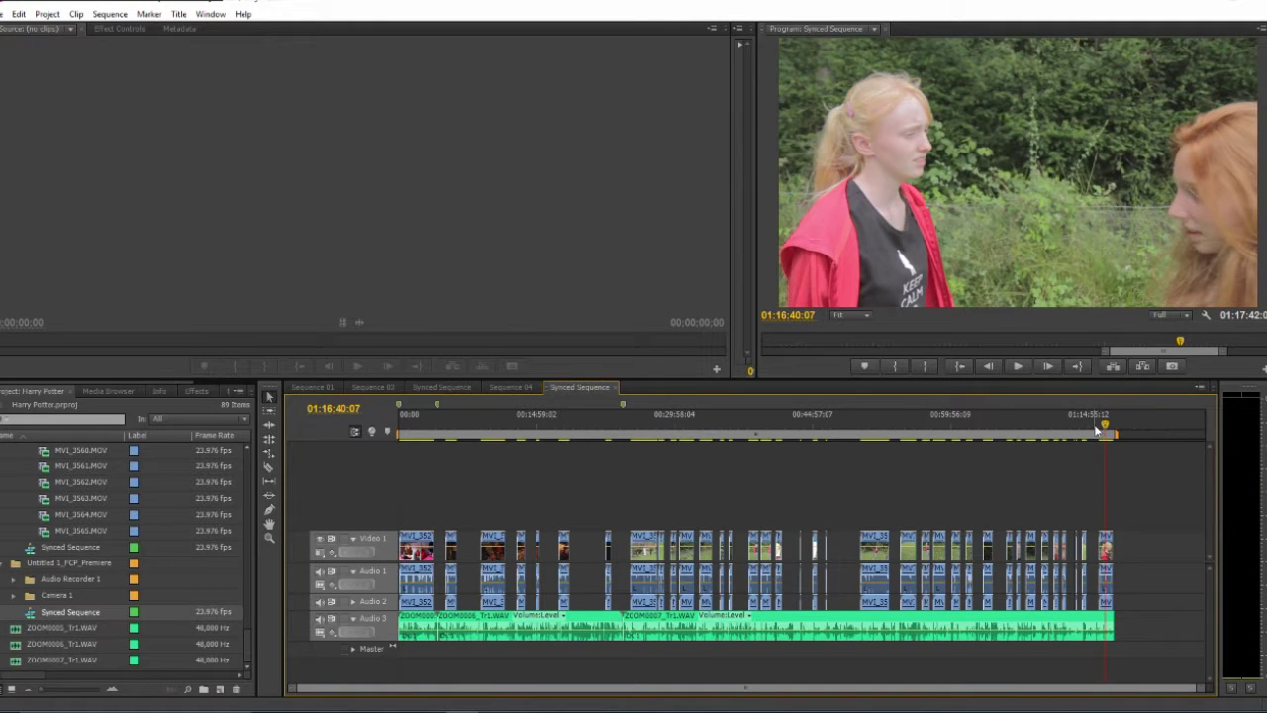